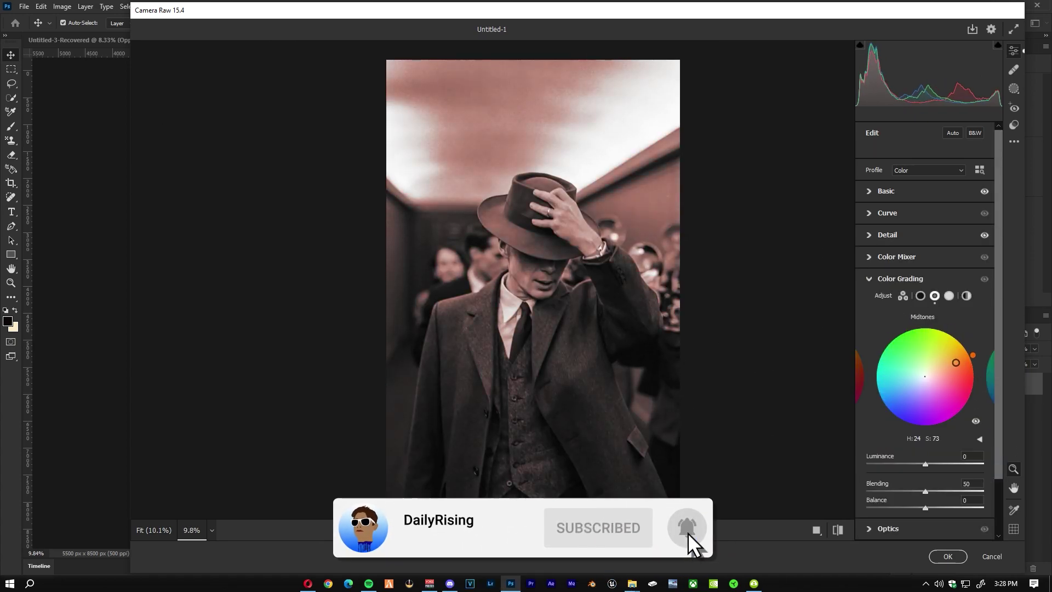
- Tint the highlights red-orange, darken the edges with Optics and Effects vignettes, and apply the grade
drag(941, 354, 965, 359)
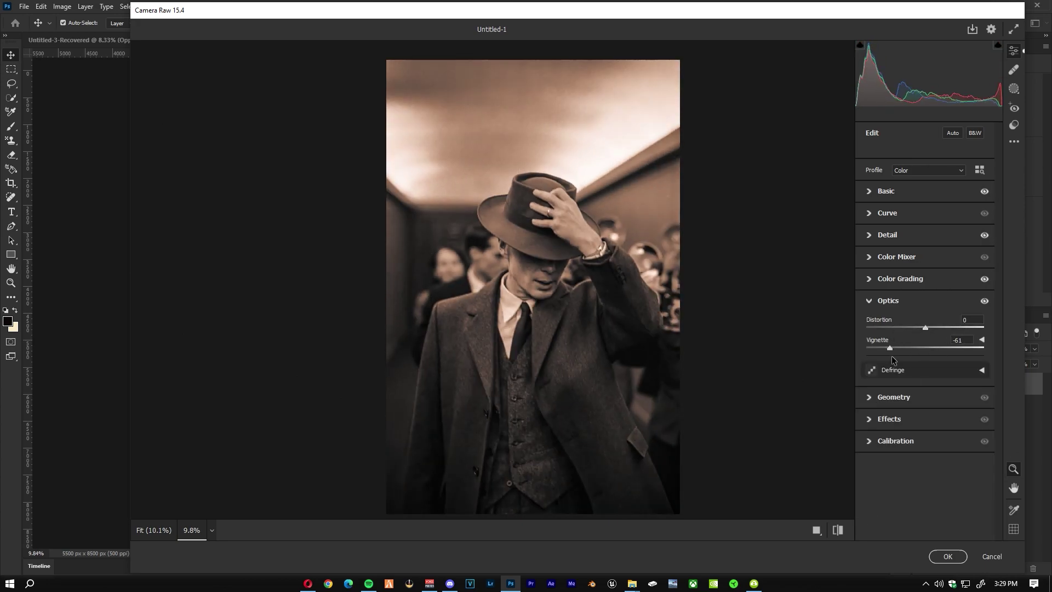
drag(892, 356, 913, 353)
mouse_move(922, 391)
mouse_down()
mouse_move(941, 394)
mouse_move(922, 394)
mouse_up()
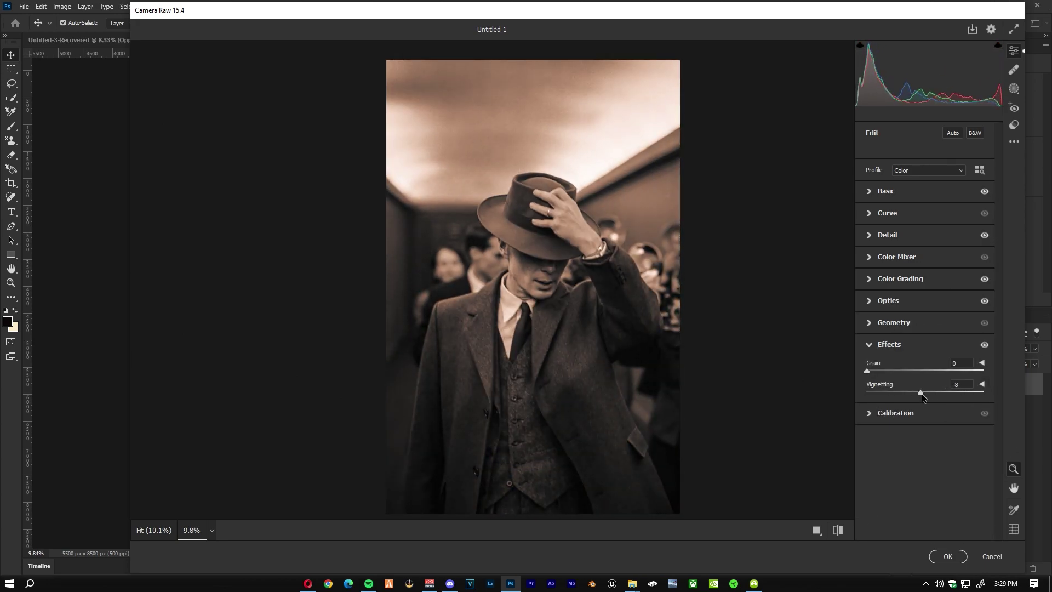
key(Return)
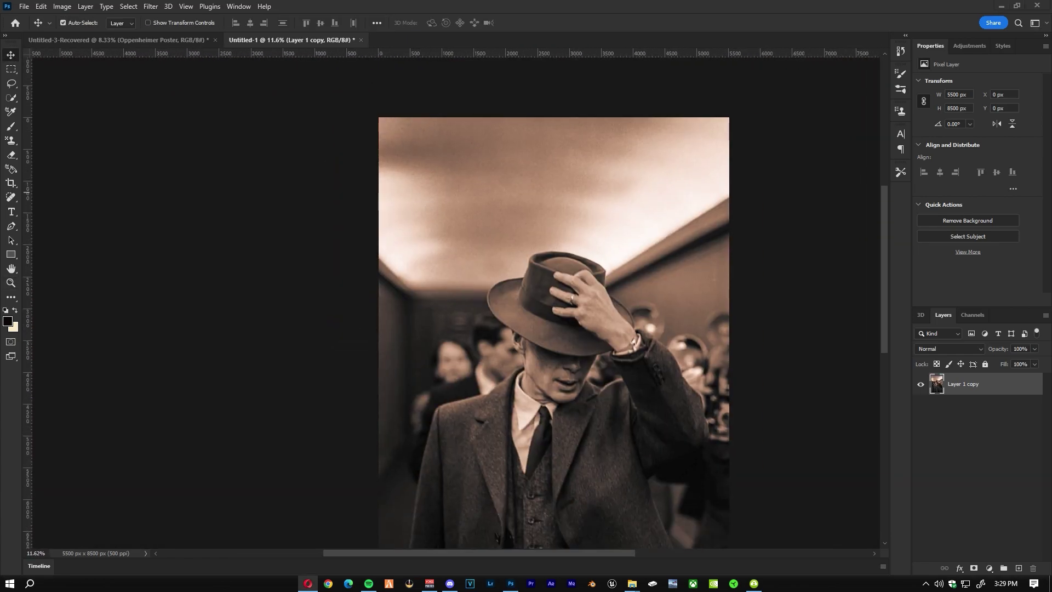
- Add the title OPPENHEIMER in Gotham Narrow Bold at 72 pt above the portrait
click(559, 180)
click(300, 22)
click(285, 183)
click(158, 22)
click(155, 58)
text(OPPENHEIMER)
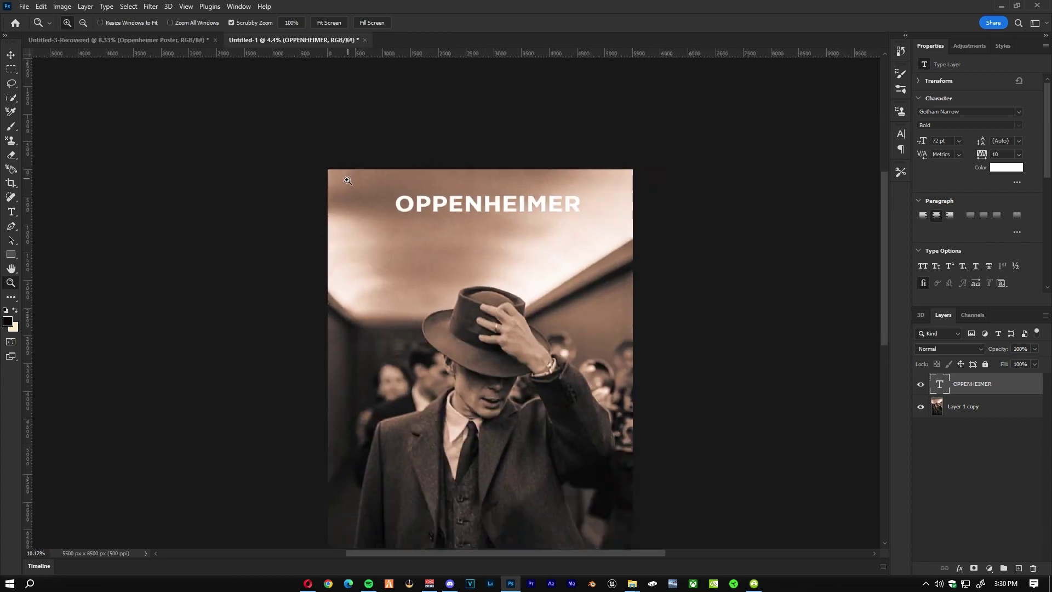
- Enlarge the OPPENHEIMER title to 86 pt
scroll(566, 195, up, 3)
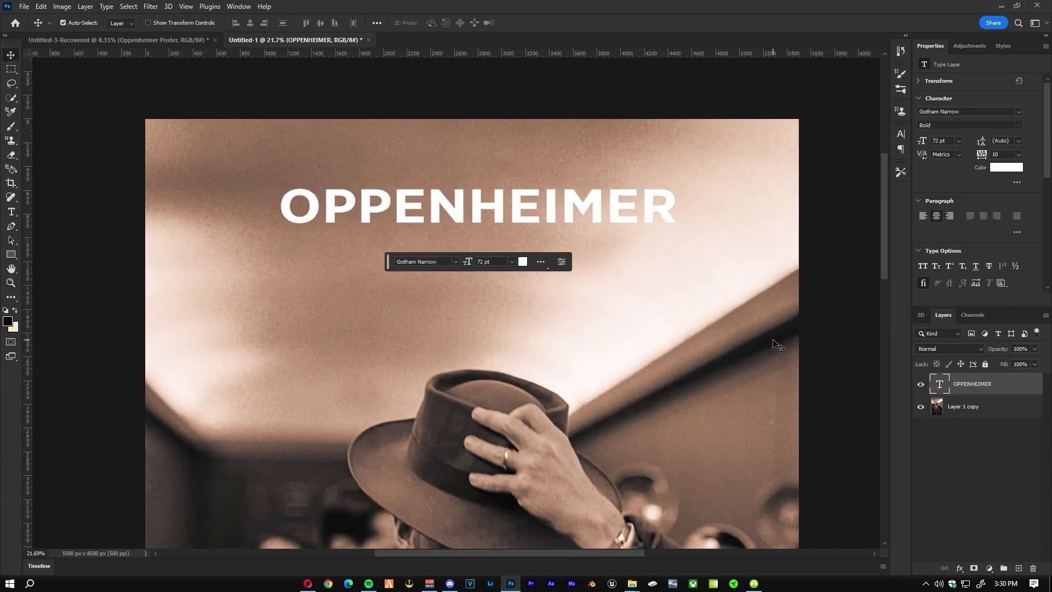
scroll(663, 215, down, 2)
drag(607, 181, 669, 175)
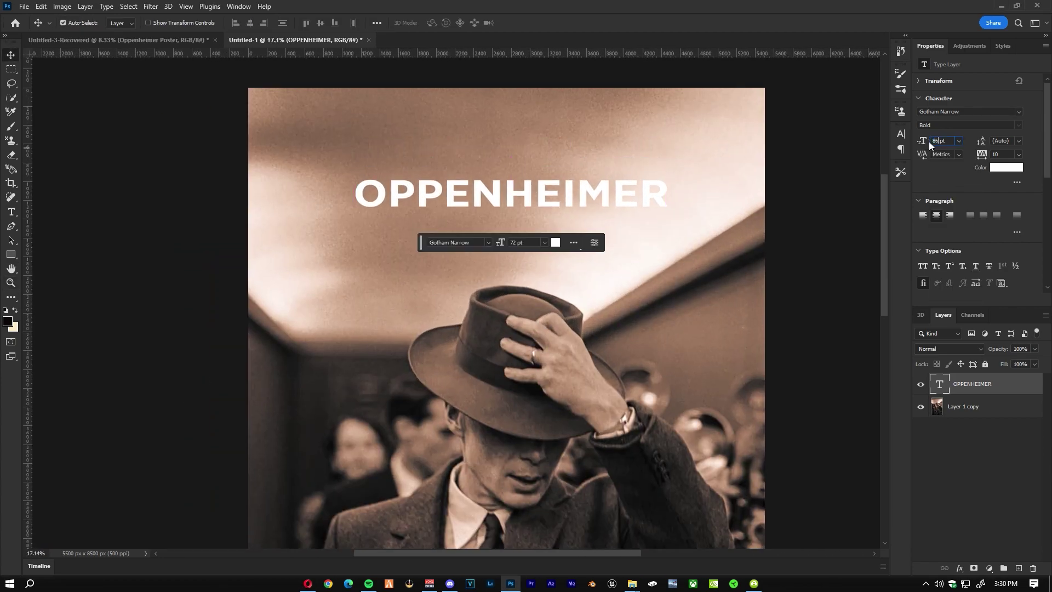
key(z)
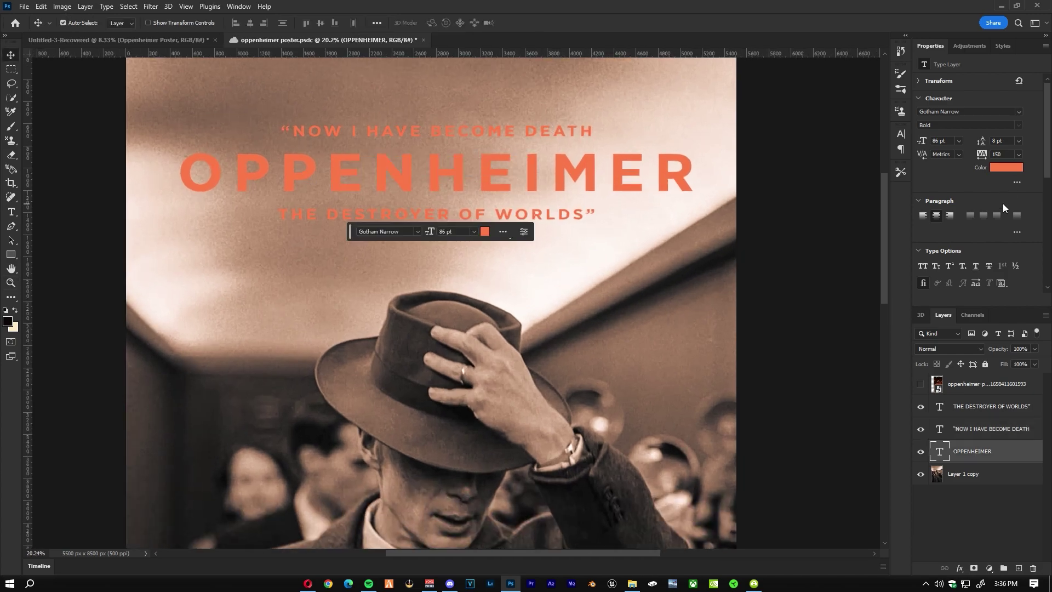
- Recolour the title rust-orange and clip a Brightness/Contrast adjustment to it
click(1006, 167)
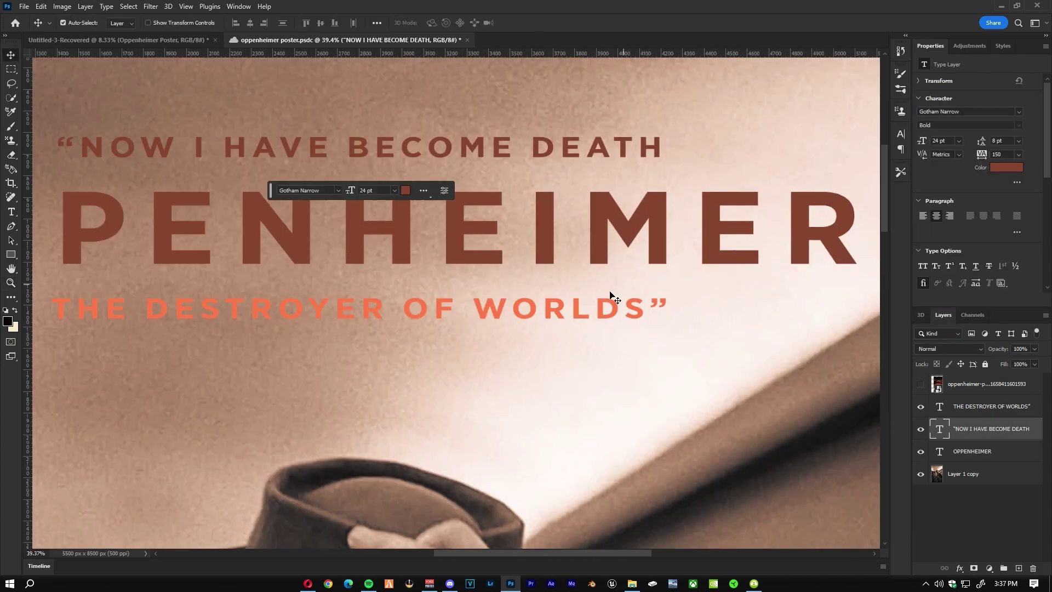
click(614, 297)
scroll(614, 297, down, 5)
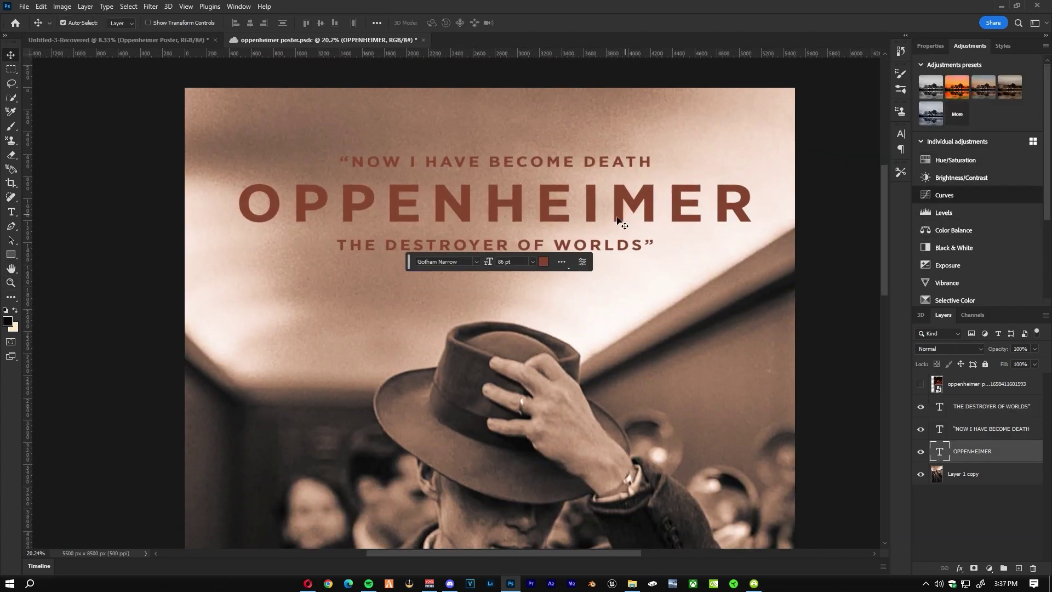
click(961, 177)
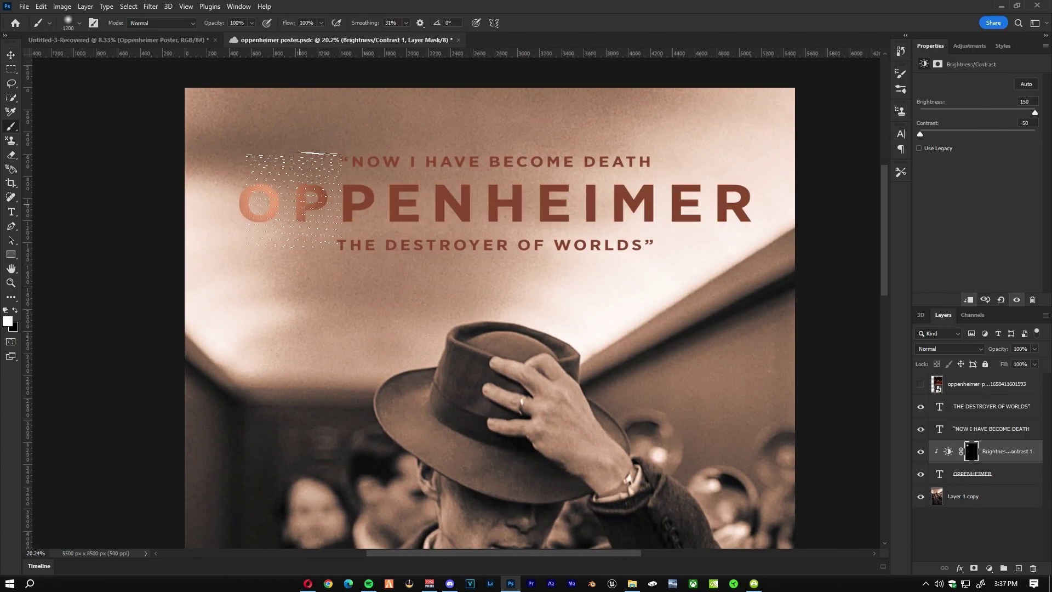
- Change the quote tagline lines to the matching rust colour
scroll(387, 258, down, 1)
scroll(387, 258, down, 2)
scroll(586, 204, up, 4)
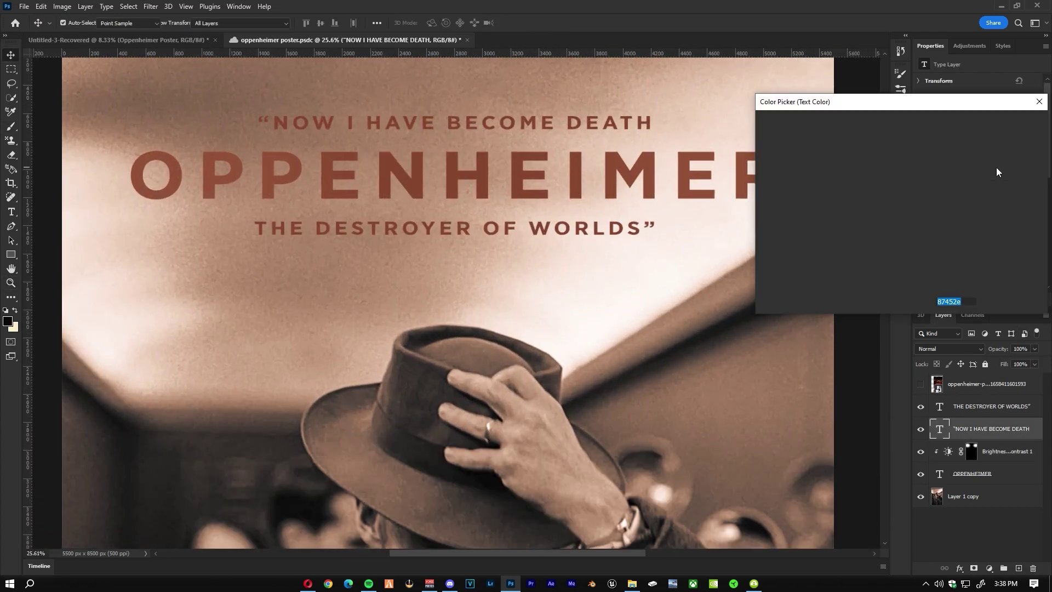
click(832, 127)
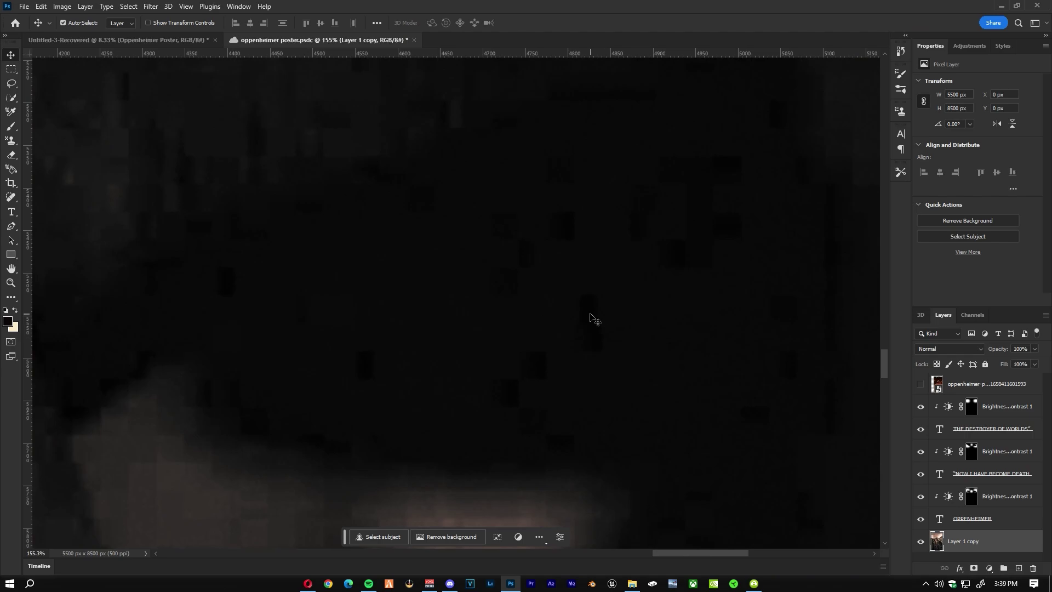
- Zoom in and lay out duplicated cast-name copies from CILLIAN to ROBERT across the top
key(z)
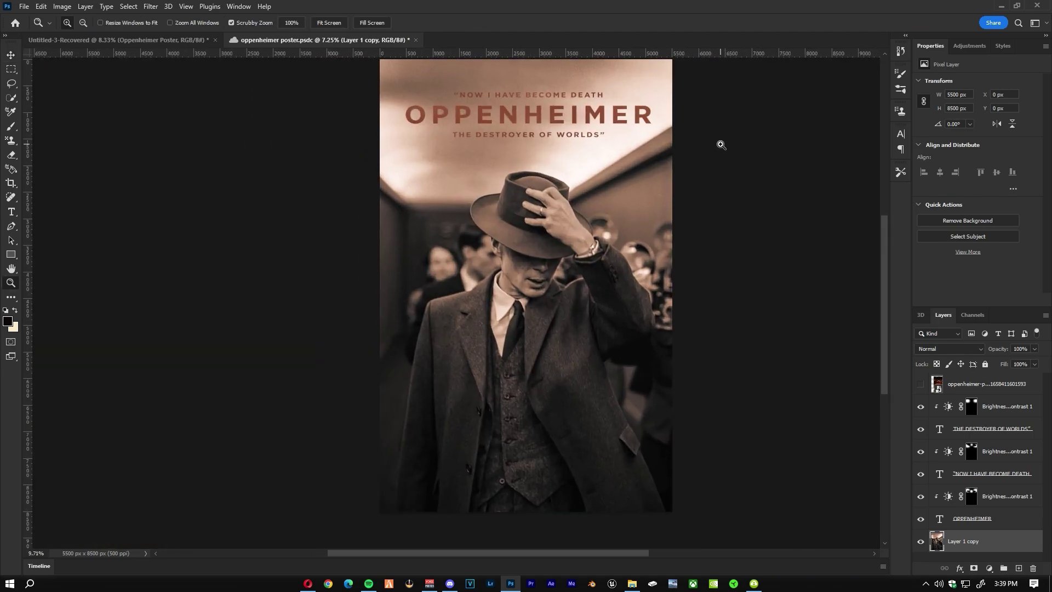
click(452, 220)
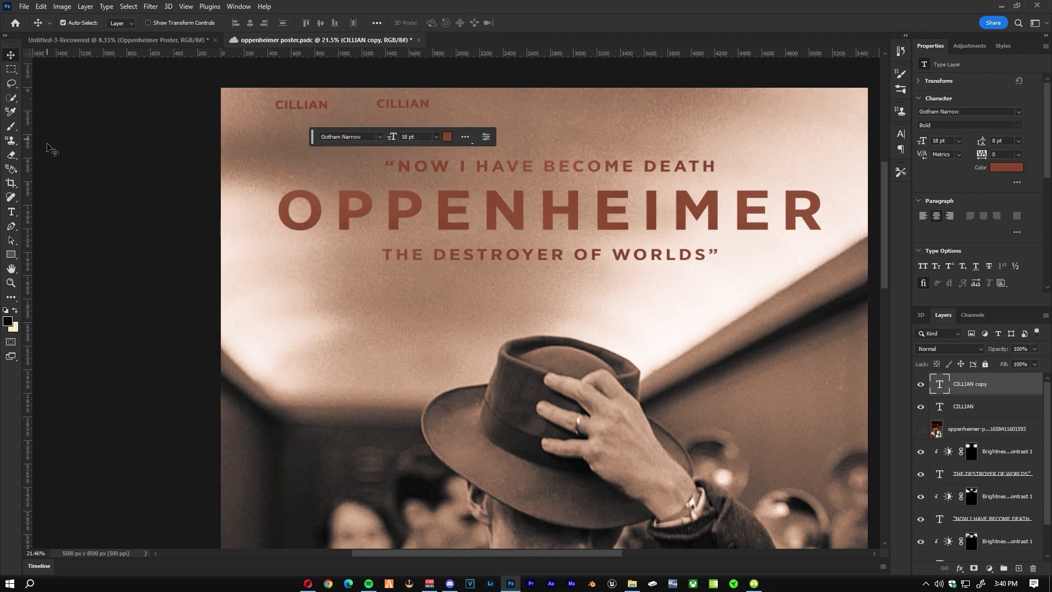
key(ctrl+alt+t)
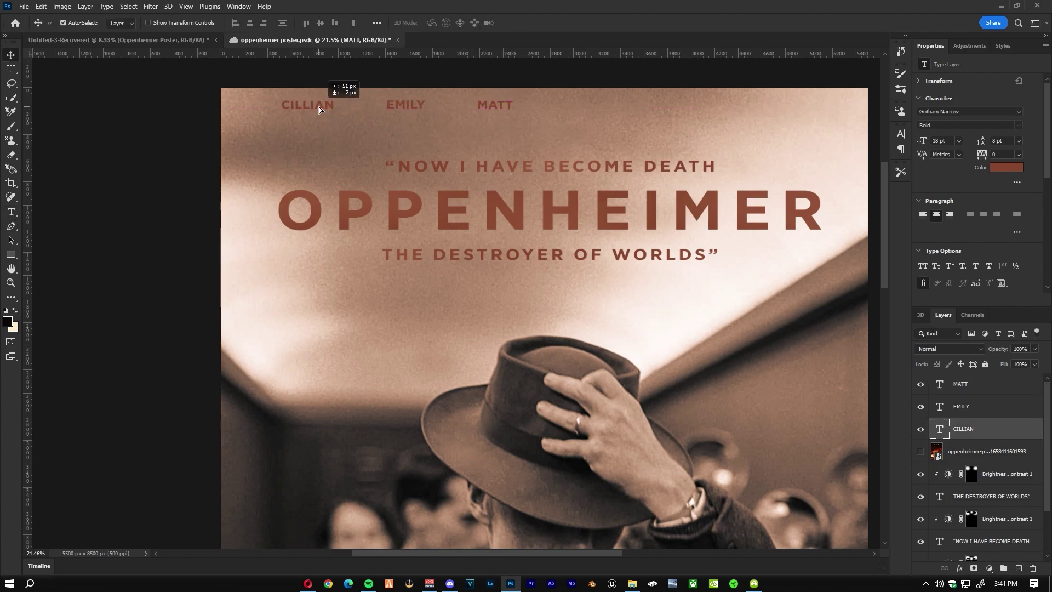
drag(318, 110, 325, 109)
drag(495, 105, 687, 111)
key(ctrl+alt+t)
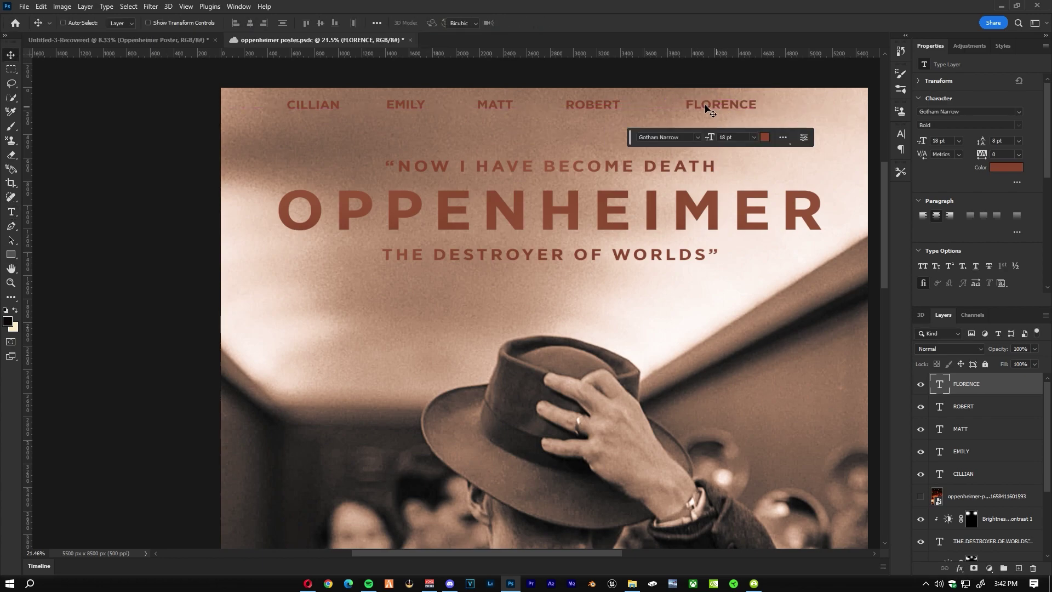
- Select all five cast names and Free Transform them together to space them evenly
scroll(706, 108, down, 3)
scroll(707, 108, up, 5)
scroll(707, 108, down, 1)
ctrl+click(479, 167)
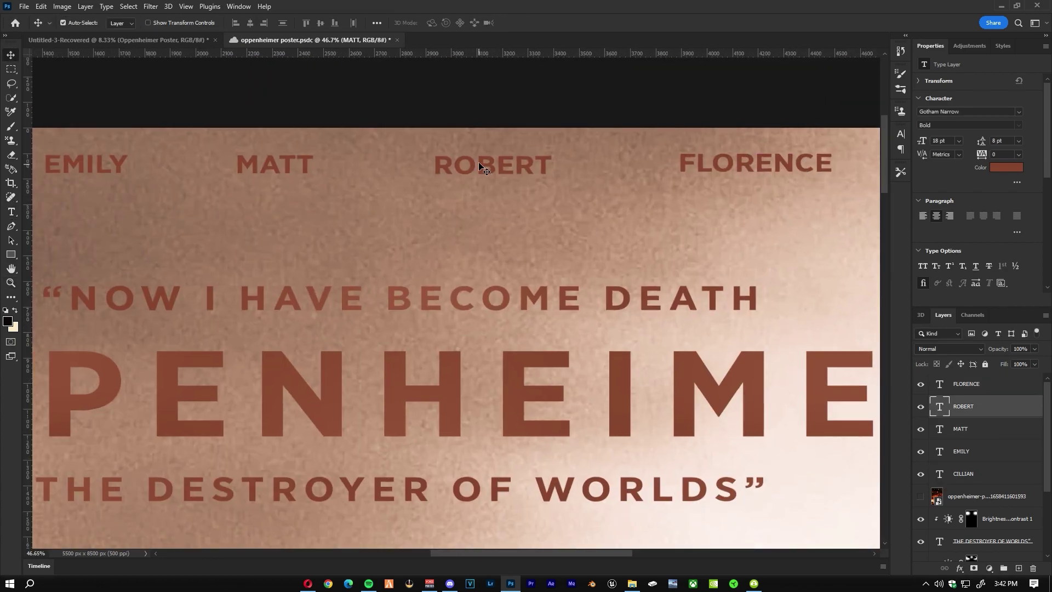
scroll(664, 168, down, 5)
scroll(673, 175, up, 3)
key(ctrl+t)
drag(589, 158, 589, 159)
- Make the first names 12 pt salmon pink and copy CILLIAN below as MURPHY
click(947, 205)
click(1005, 167)
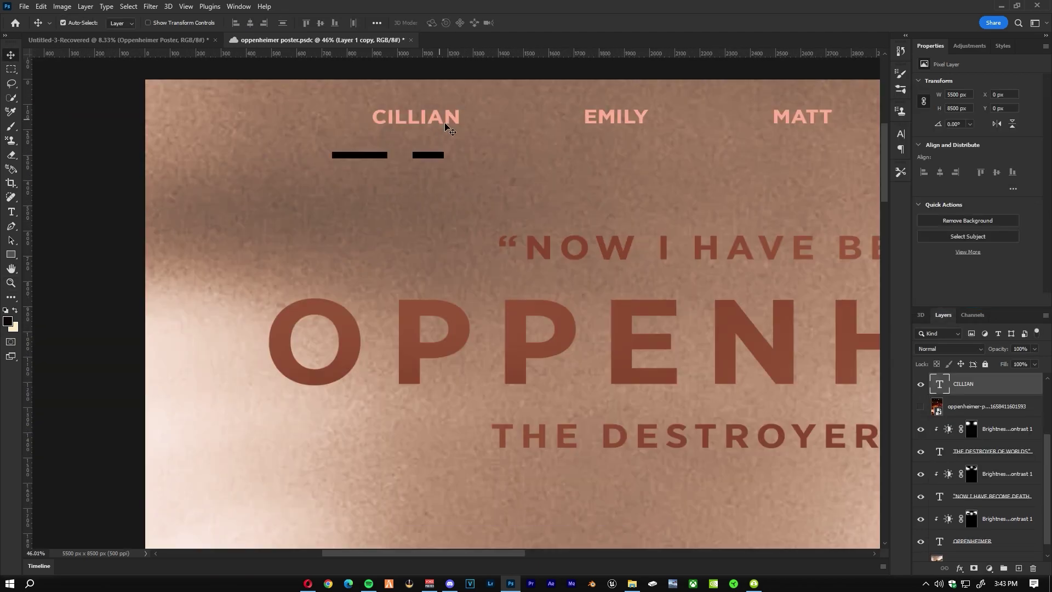
drag(428, 118, 429, 144)
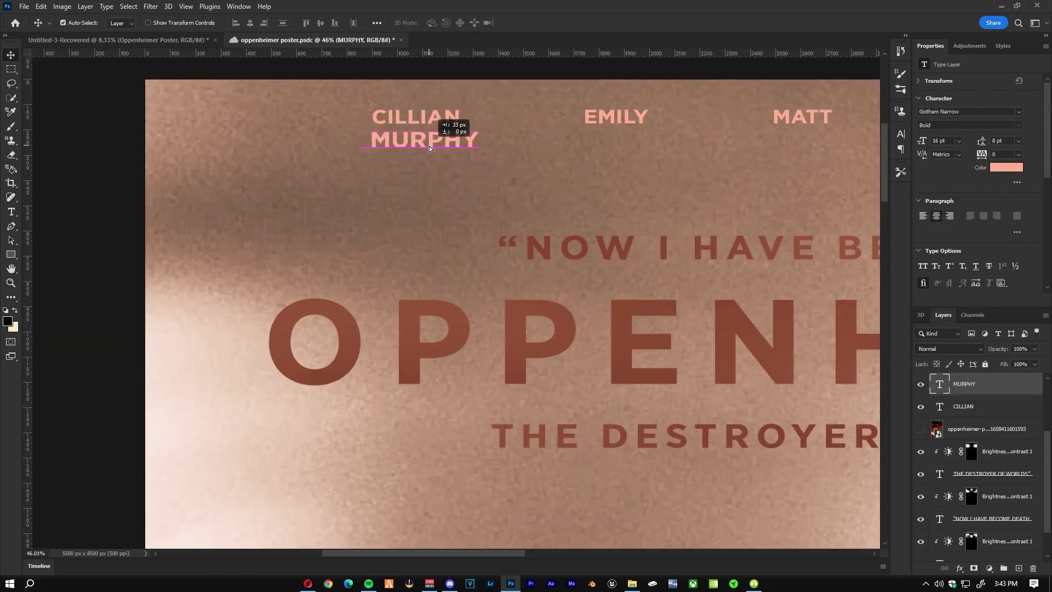
drag(439, 144, 439, 143)
scroll(553, 204, up, 2)
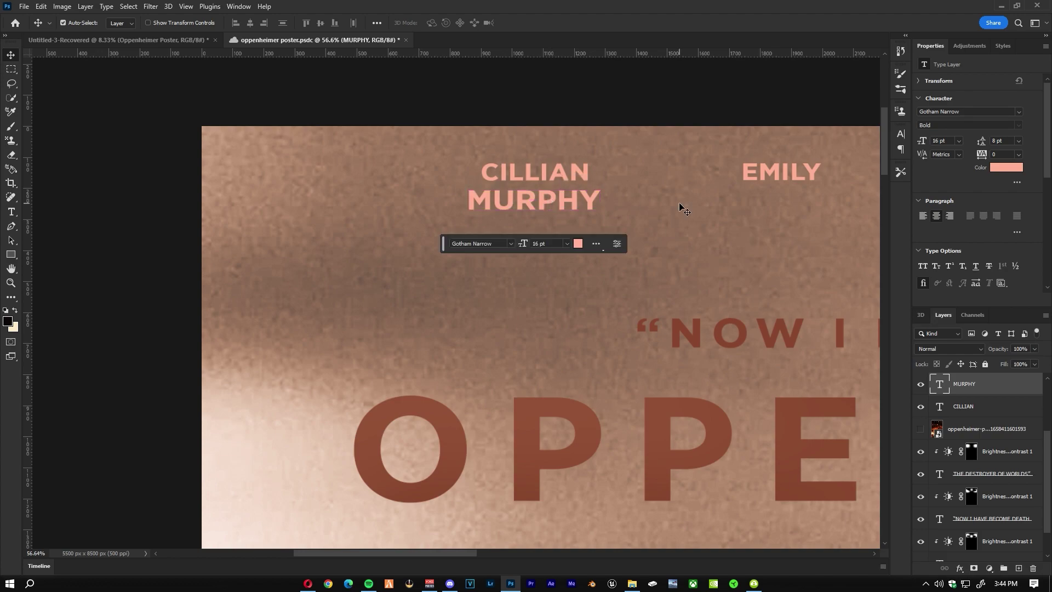
scroll(679, 207, right, 5)
- Shrink the surname to 10 pt and duplicate it as BLUNT beneath EMILY
click(959, 141)
click(950, 189)
key(z)
drag(493, 230, 388, 209)
key(ctrl+j)
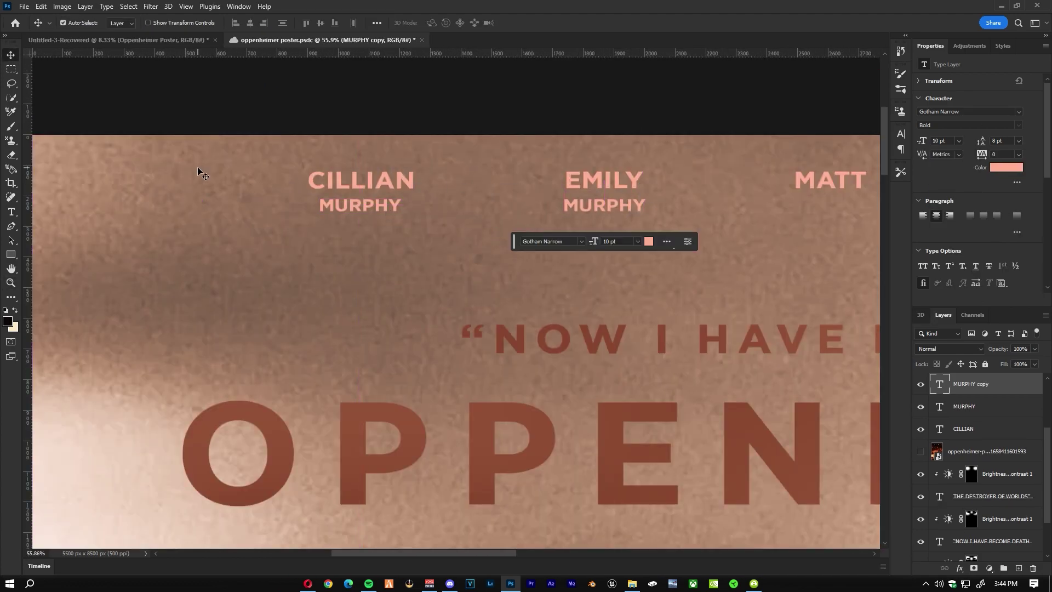
drag(662, 198, 680, 198)
key(v)
drag(586, 214, 588, 207)
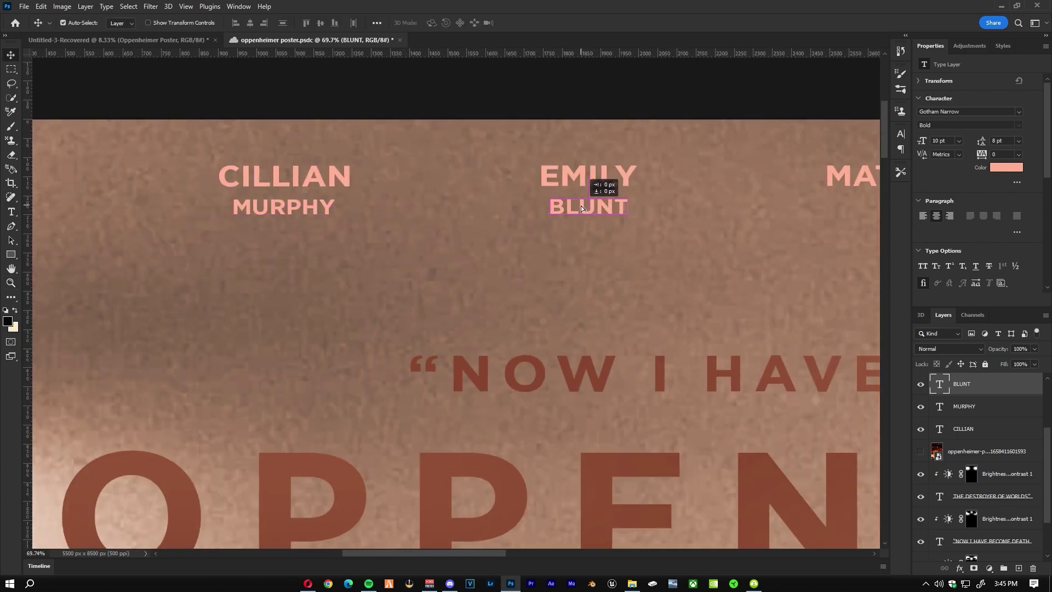
- Add surname copies DAMON under MATT and DOWNEY JR. under ROBERT
key(ctrl+j)
key(ctrl+0)
key(ctrl+t)
scroll(308, 179, up, 5)
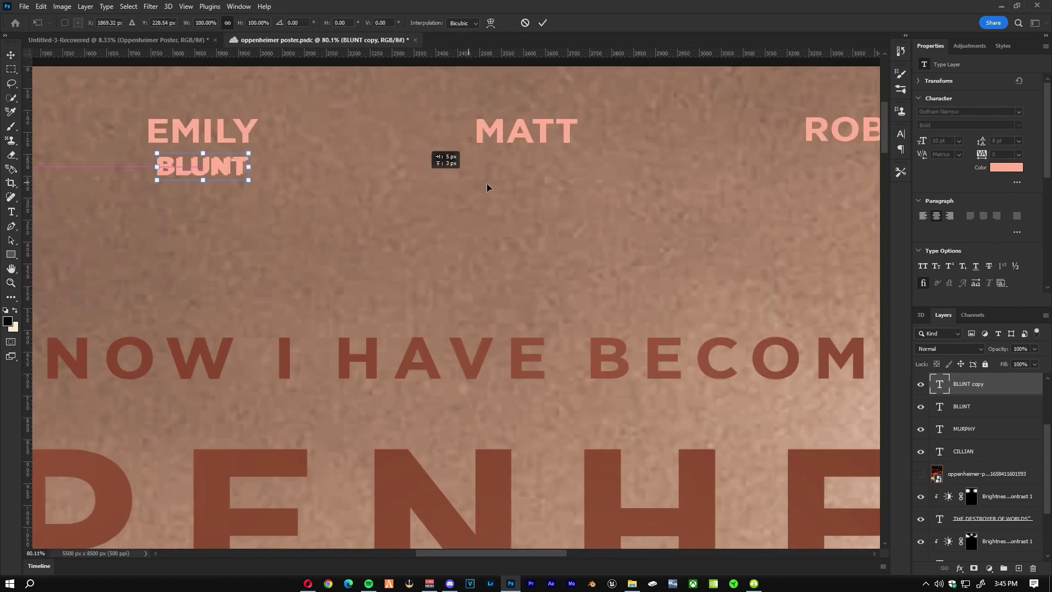
drag(439, 167, 504, 166)
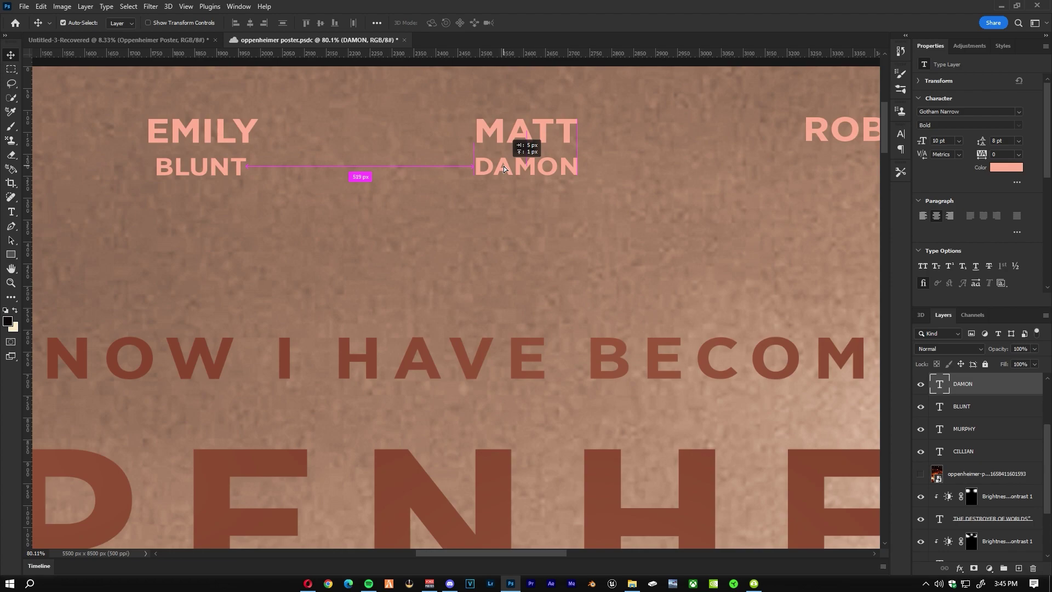
scroll(504, 165, down, 3)
drag(431, 171, 665, 176)
text(JR.)
key(ctrl+Return)
key(v)
- Add the surname PUGH beneath FLORENCE
scroll(666, 172, up, 2)
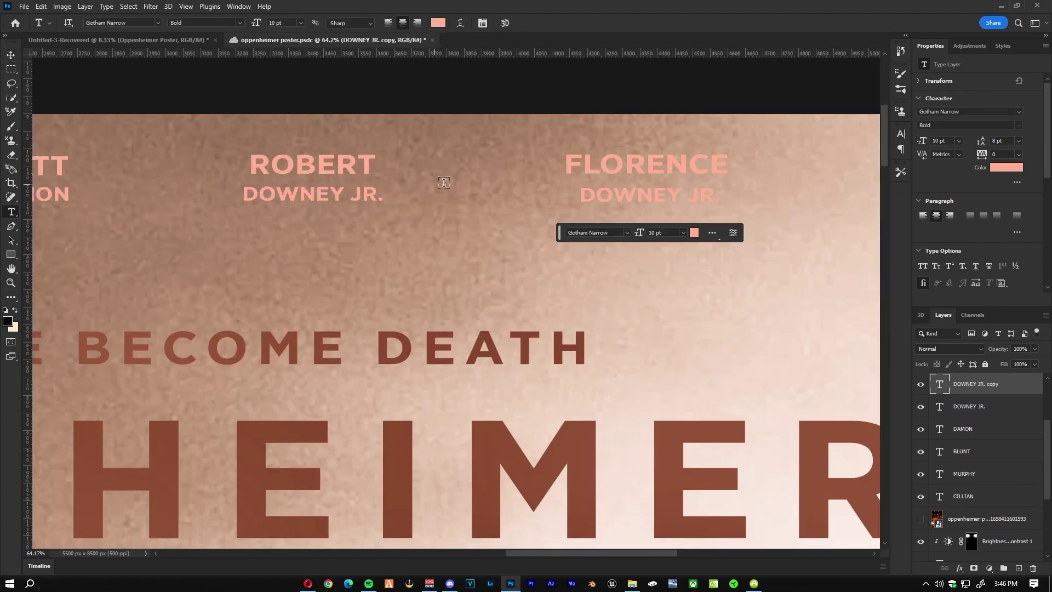
text(PUGH)
key(ctrl+Return)
key(v)
scroll(811, 278, down, 5)
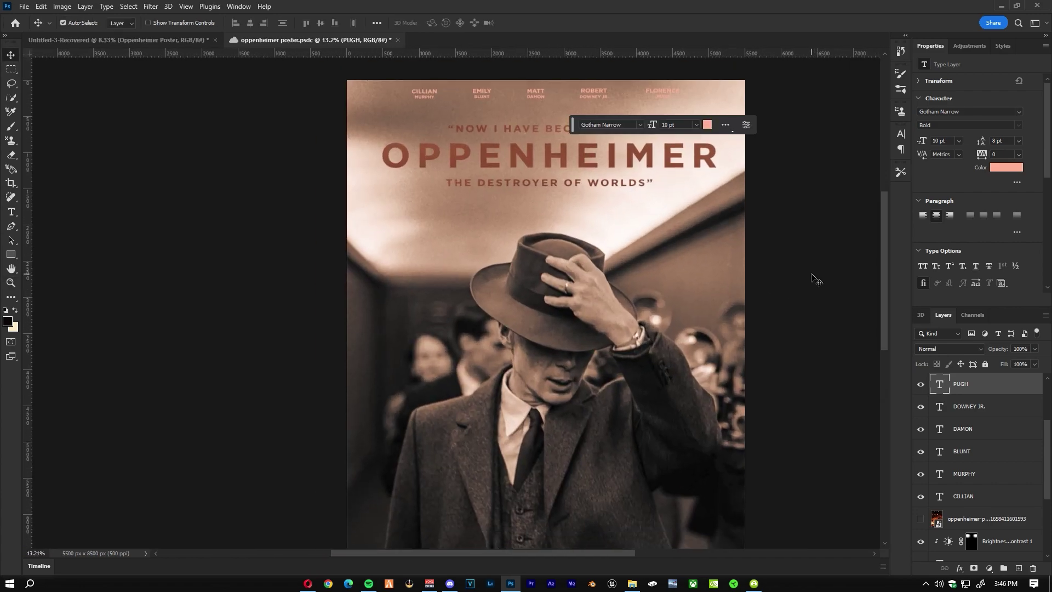
scroll(811, 278, up, 5)
- Clip a Brightness/Contrast adjustment at -16 to the cast names
click(969, 46)
click(931, 163)
drag(977, 111, 971, 111)
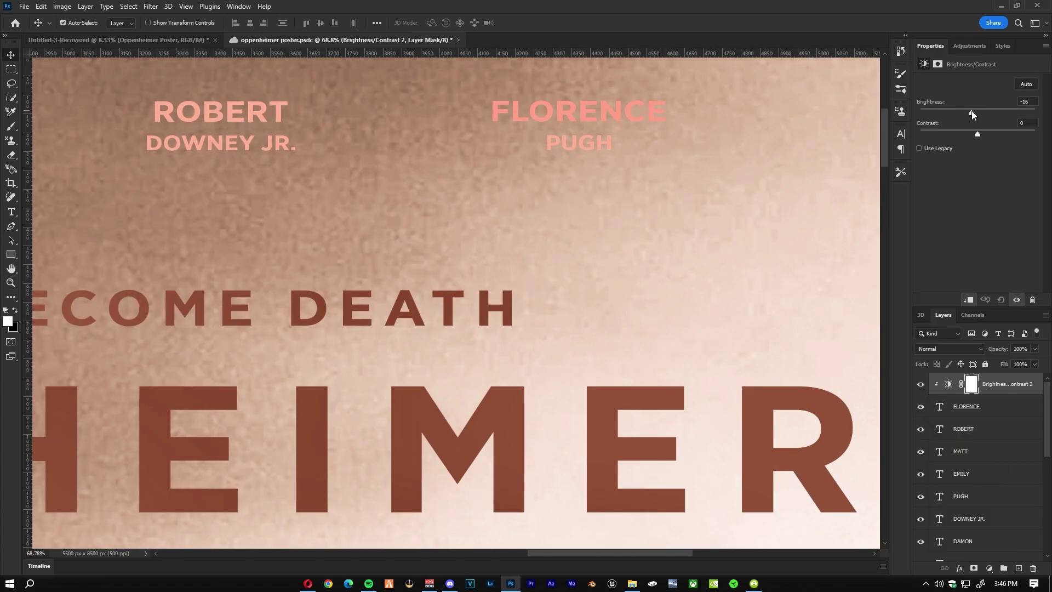
key(z)
scroll(669, 105, down, 5)
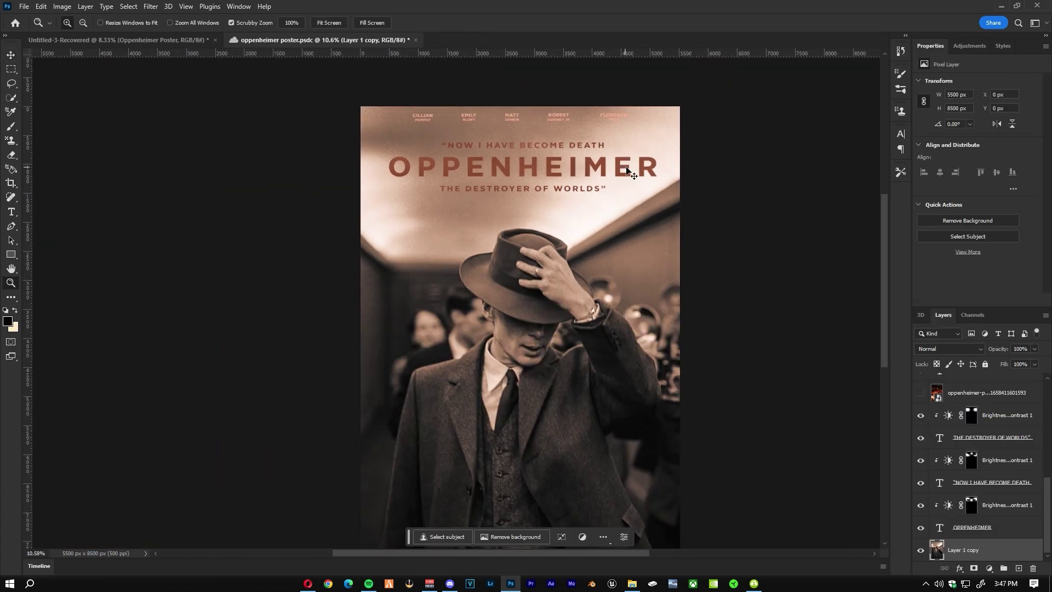
- Add a solid colour fill layer, then delete it as unwanted
scroll(668, 105, up, 5)
click(988, 567)
click(1005, 307)
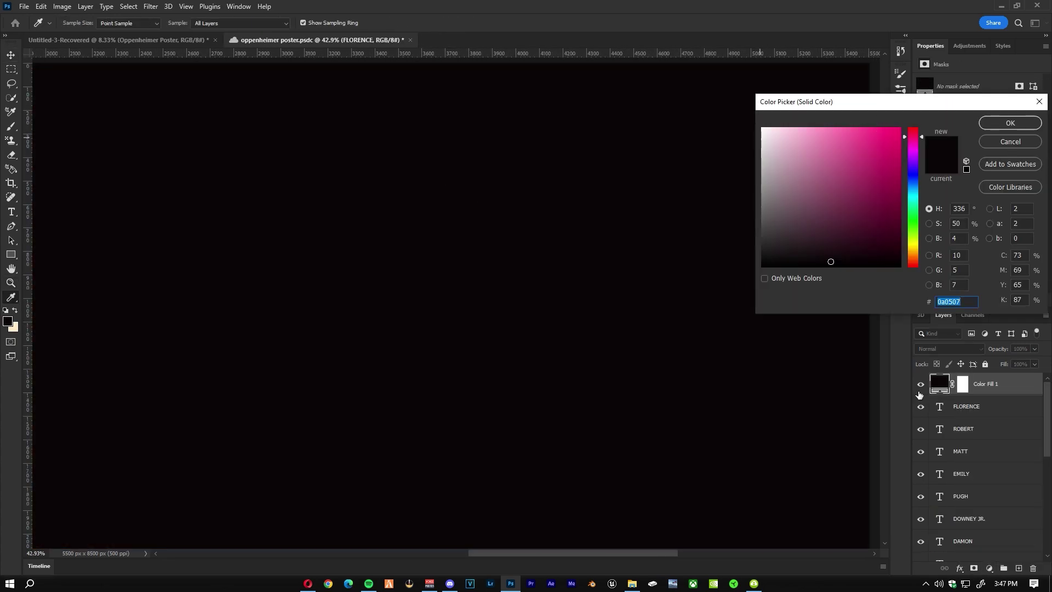
click(1009, 127)
scroll(549, 345, down, 5)
key(v)
key(Delete)
scroll(432, 292, up, 5)
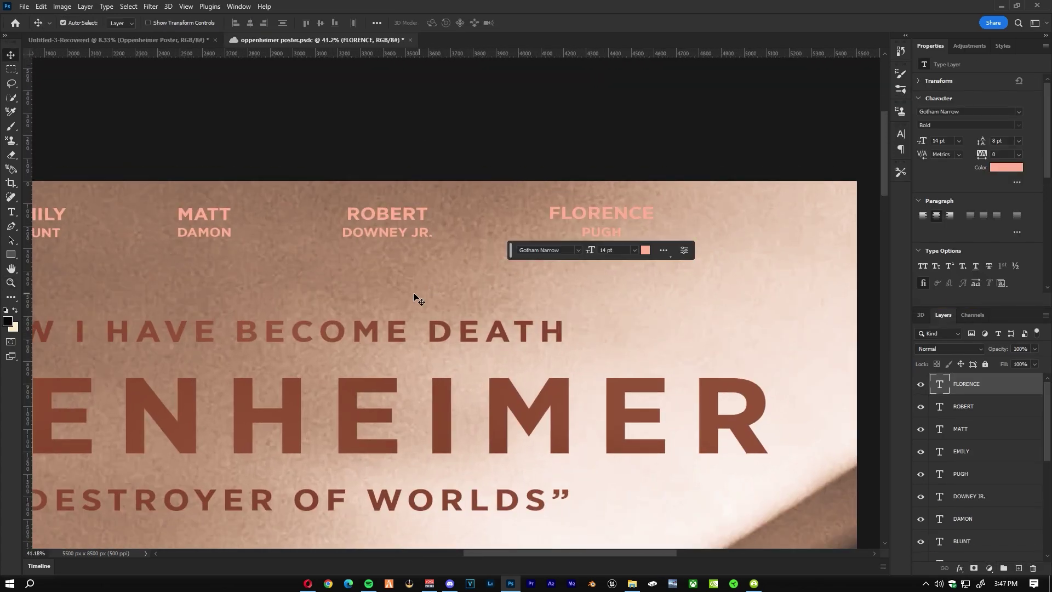
scroll(962, 218, down, 3)
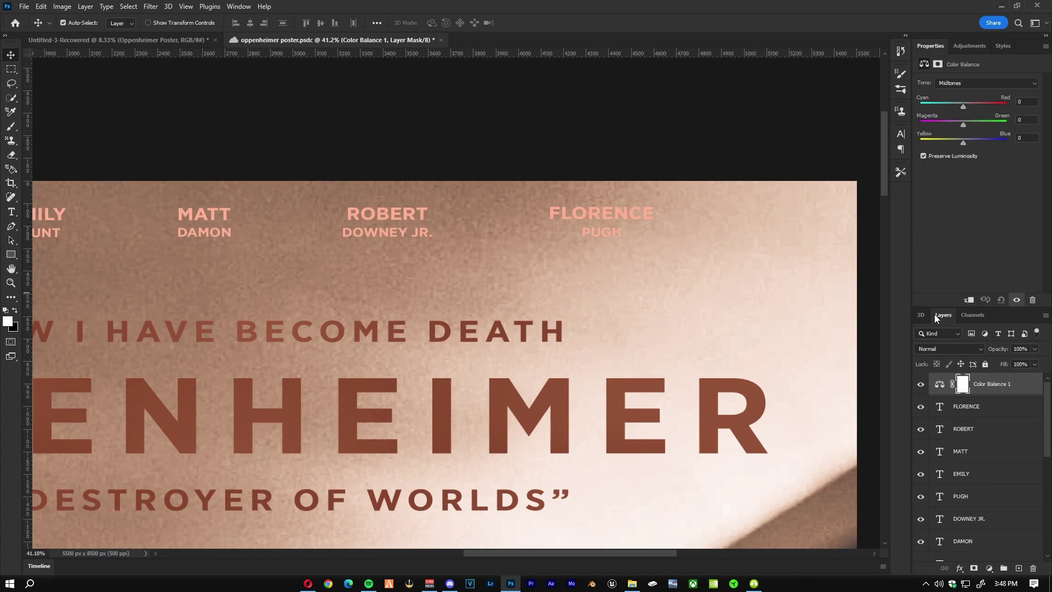
- Clip a colorized Hue/Saturation adjustment to FLORENCE with an inverted mask for painting
click(972, 213)
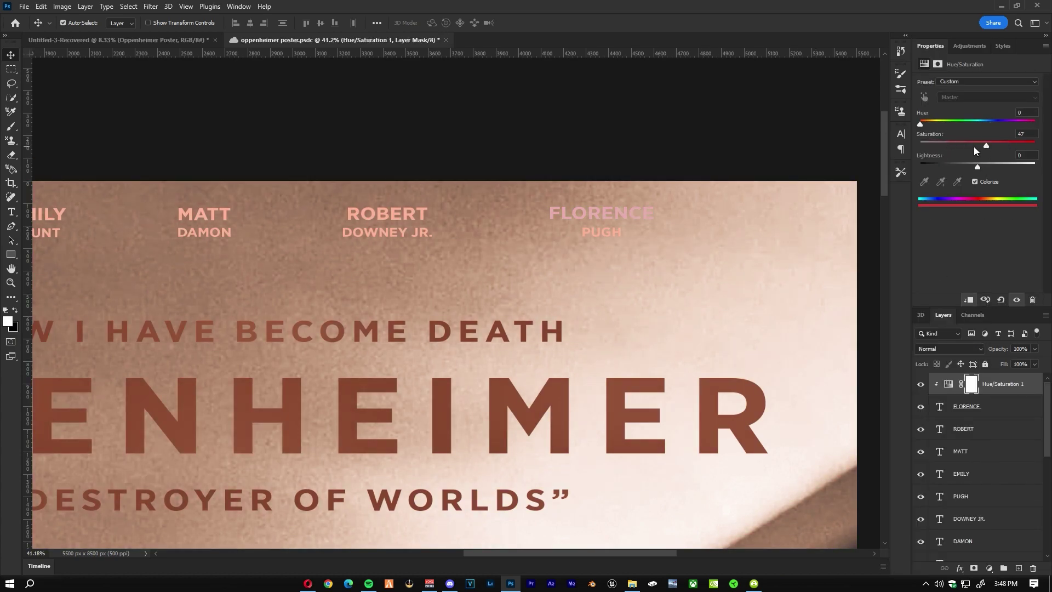
drag(925, 124, 926, 124)
key(ctrl+i)
scroll(726, 225, up, 2)
key(b)
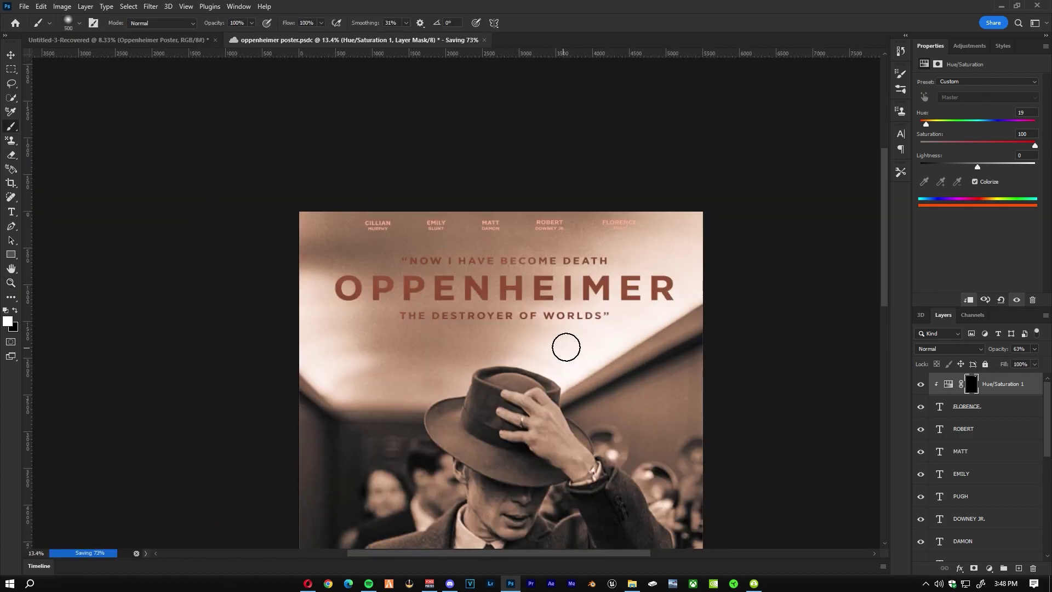
- Duplicate the hue adjustment and clip the copy onto PUGH
key(ctrl+j)
right_click(977, 282)
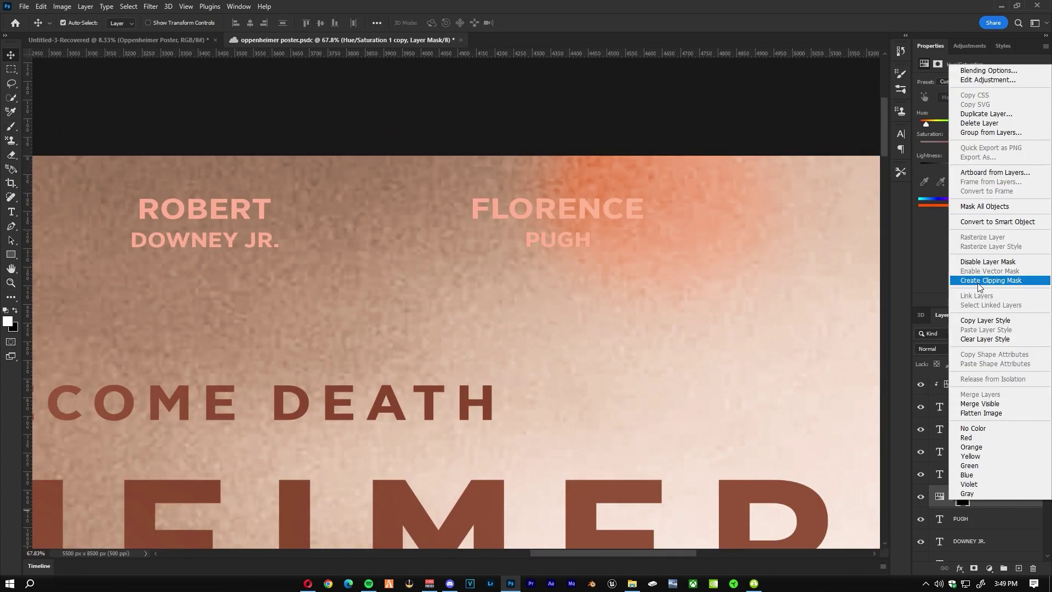
click(977, 283)
scroll(701, 334, down, 5)
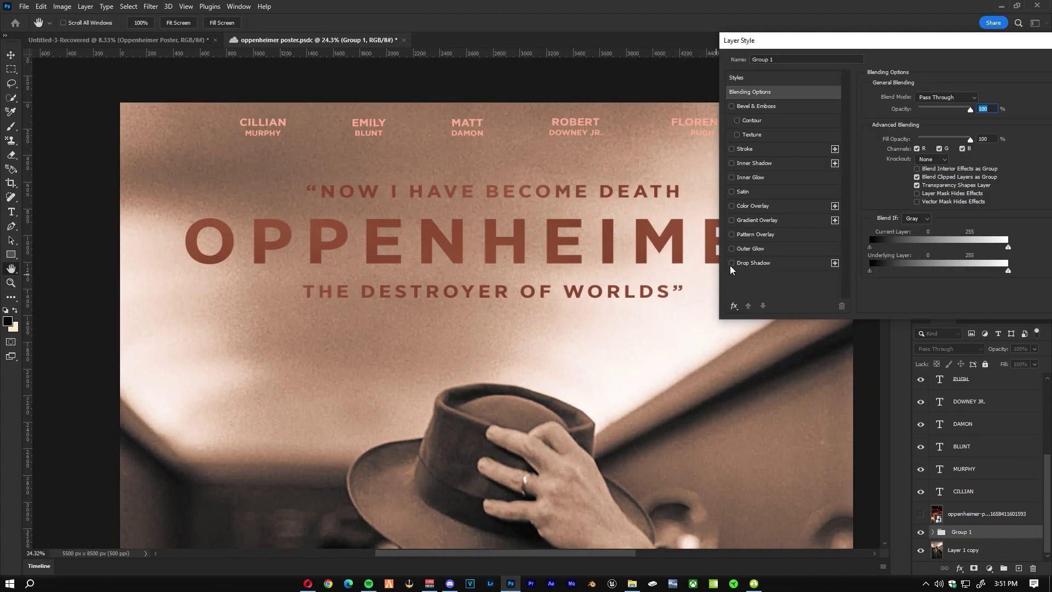
- Give Group 1 a drop shadow and lighten OPPENHEIMER to a softer orange-brown
click(731, 264)
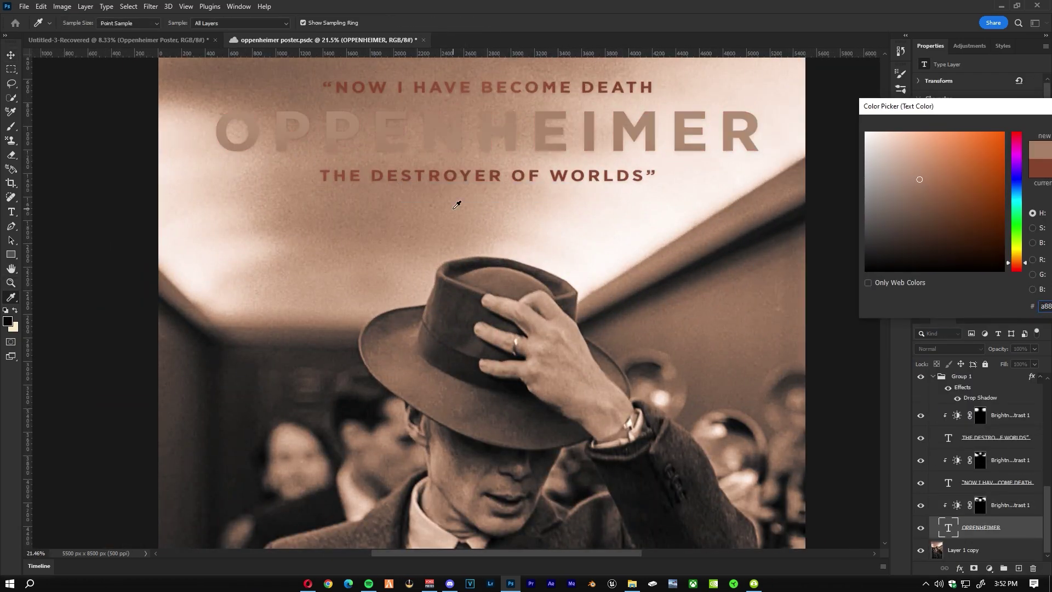
click(836, 146)
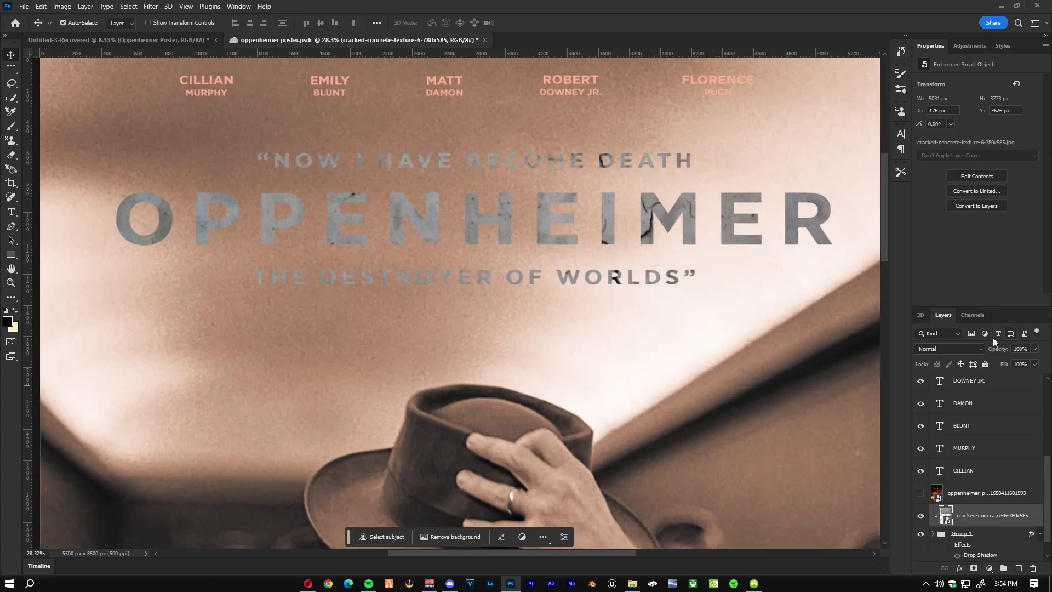
- Set the cracked concrete texture's blend mode to Overlay
click(953, 348)
click(942, 434)
click(964, 348)
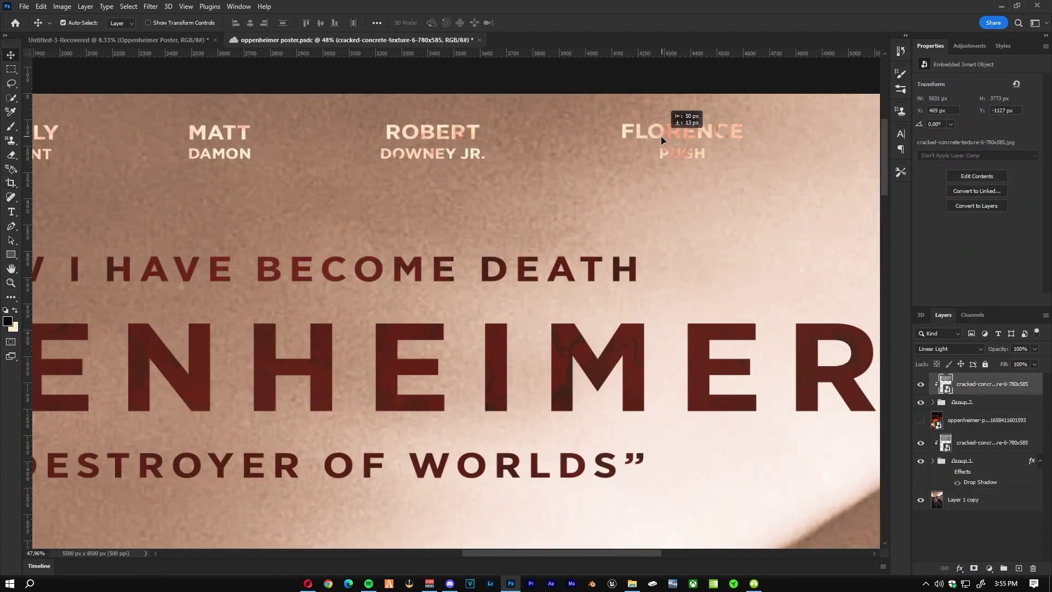
- Position the concrete texture down over the title and cast-name lettering
mouse_move(661, 136)
mouse_down()
mouse_move(787, 95)
mouse_move(742, 128)
mouse_up()
mouse_move(779, 158)
mouse_down()
mouse_move(755, 181)
mouse_move(774, 484)
mouse_up()
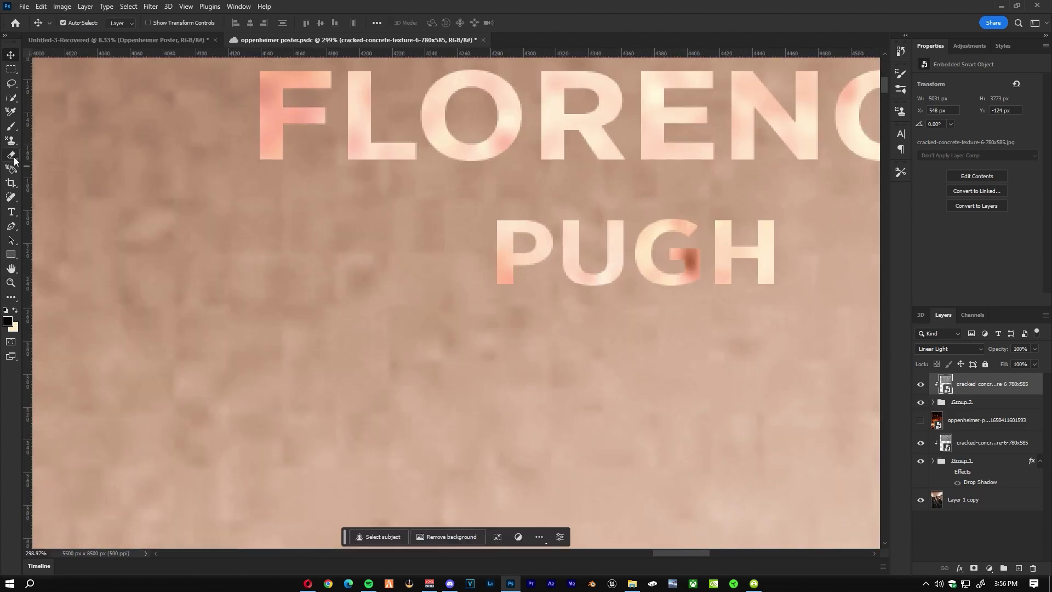
key(v)
scroll(705, 283, down, 15)
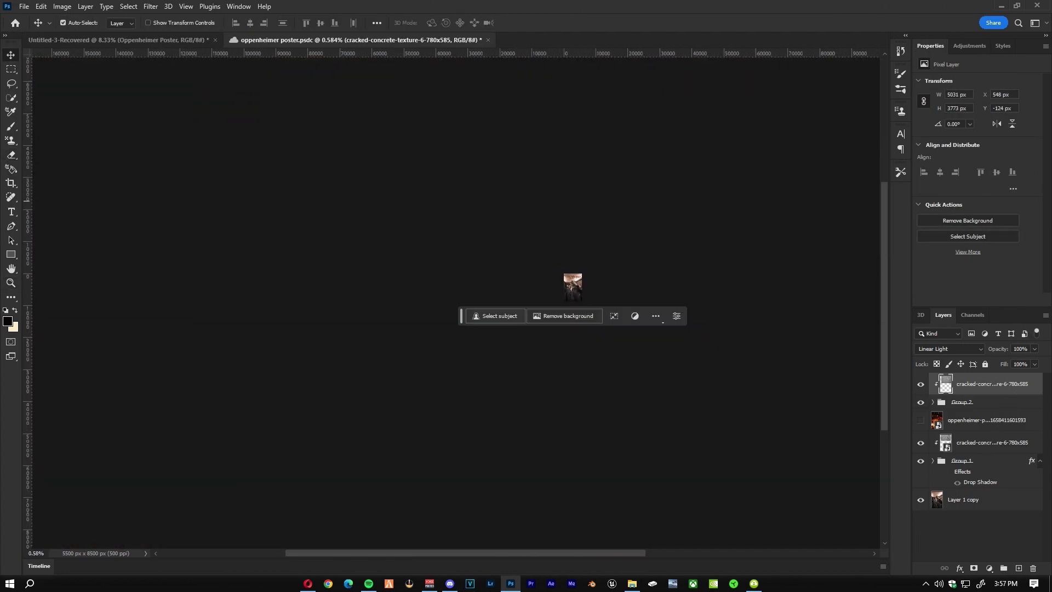
scroll(592, 181, up, 10)
scroll(500, 228, up, 2)
scroll(548, 246, down, 2)
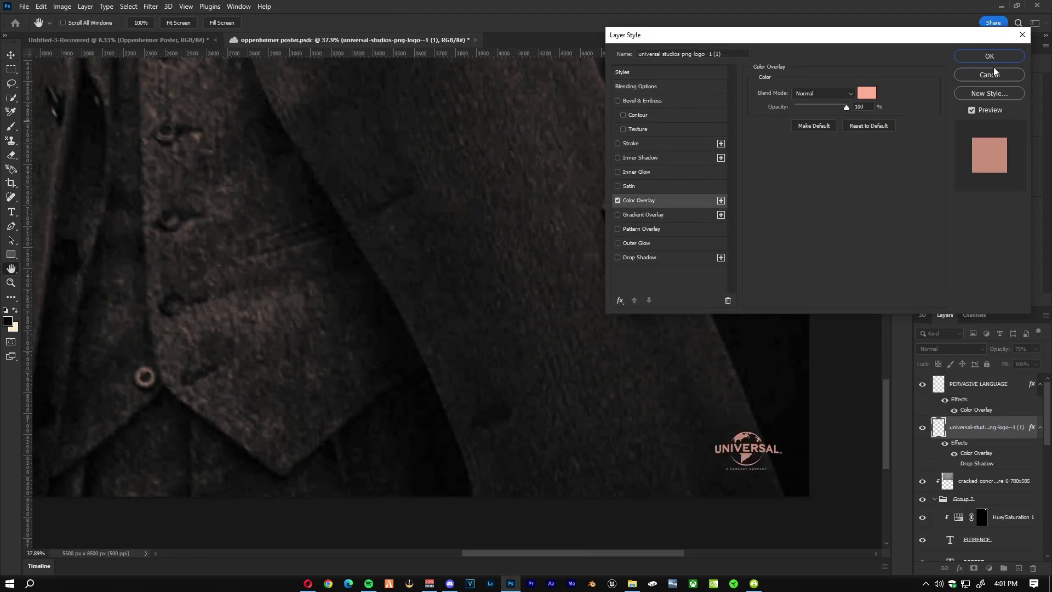
- Scroll the poster view up
scroll(660, 530, up, 1)
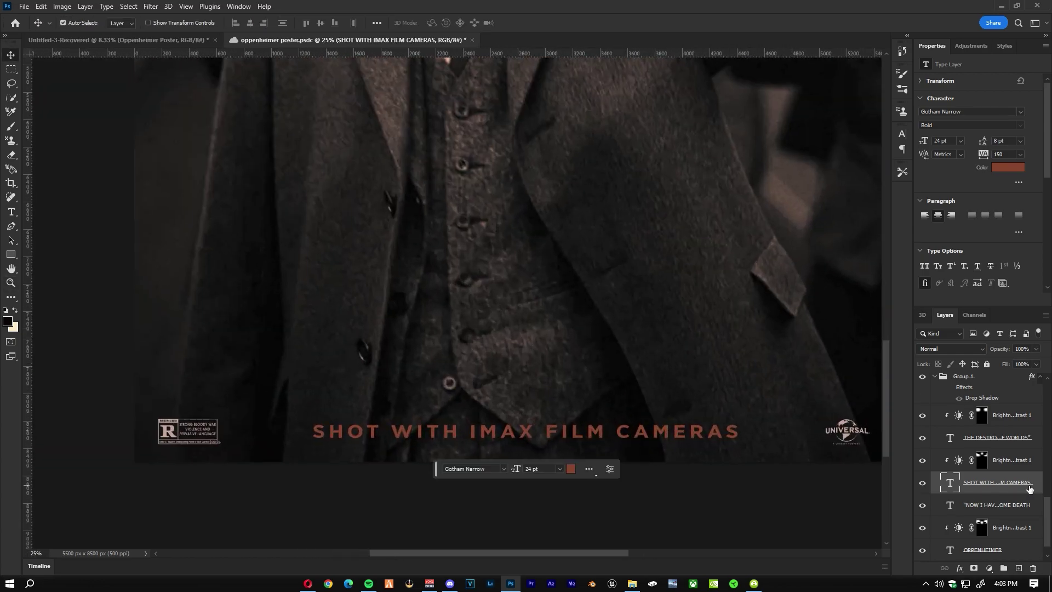
- Turn the credit line light peach and place the IMAX logo over the word IMAX
click(465, 238)
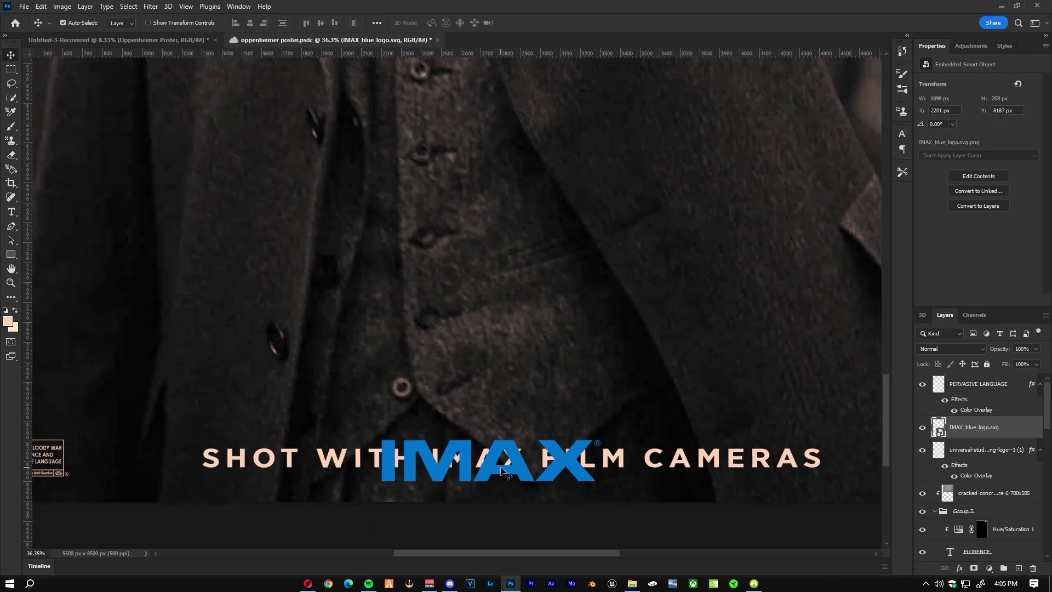
drag(459, 454, 449, 450)
scroll(471, 449, up, 3)
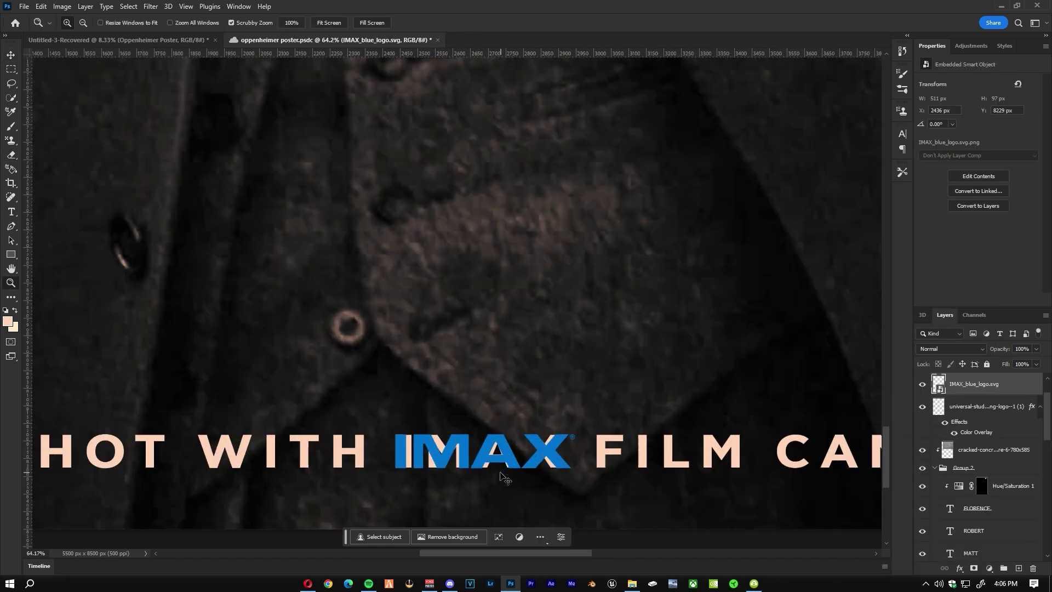
scroll(975, 493, down, 5)
- Erase the typed word IMAX with a hard eraser beneath the hidden logo
click(922, 427)
key(e)
click(74, 22)
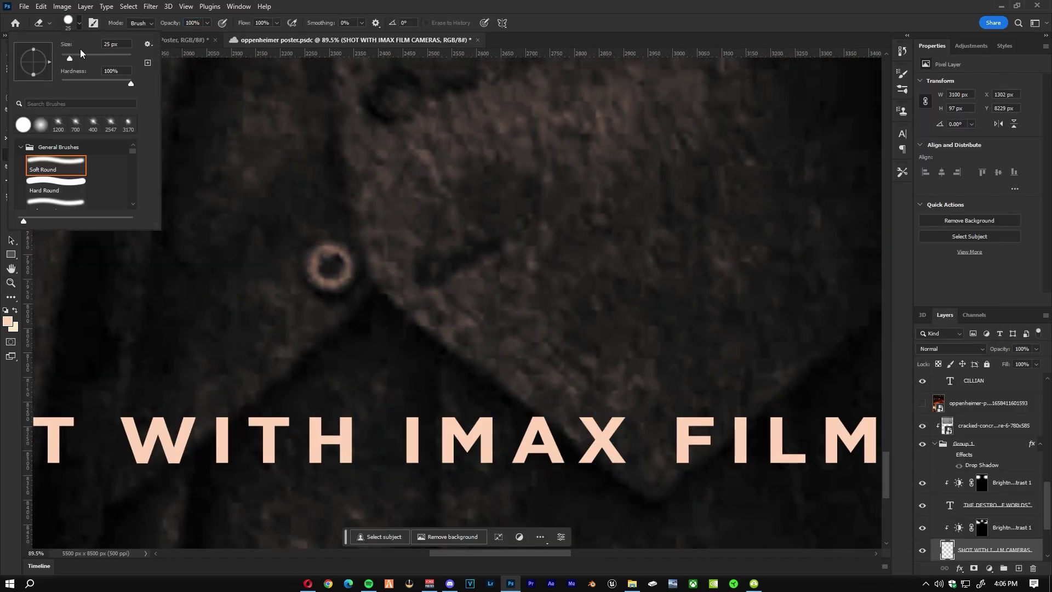
drag(427, 438, 547, 438)
scroll(547, 427, down, 3)
click(921, 426)
- Copy FILM CAMERAS onto its own layer and shift it right to fit the logo
key(m)
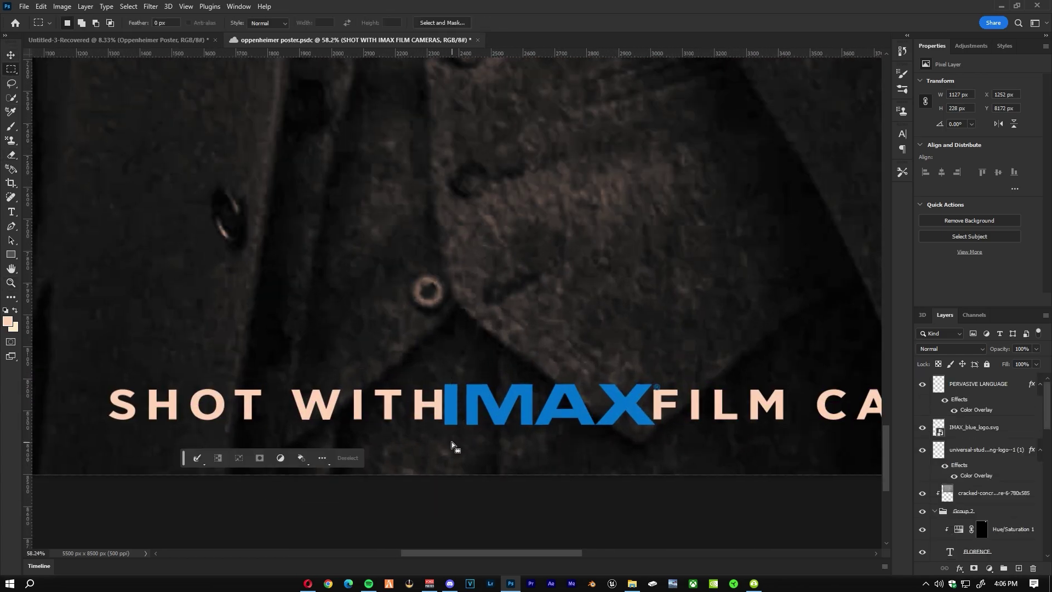
scroll(698, 437, up, 2)
drag(699, 437, 287, 392)
key(ctrl+j)
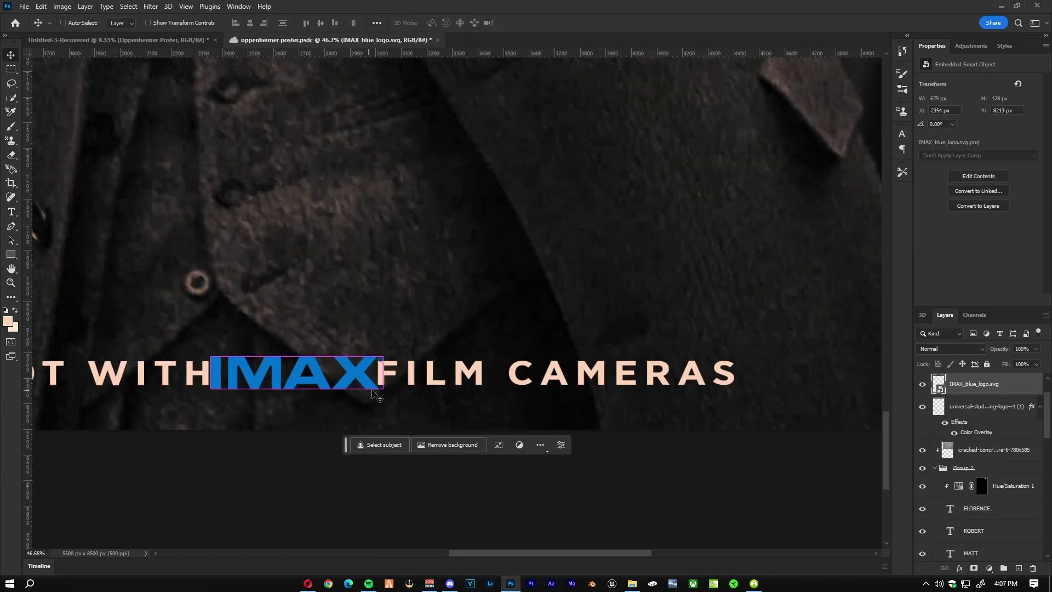
key(v)
scroll(493, 402, down, 1)
drag(493, 402, 515, 403)
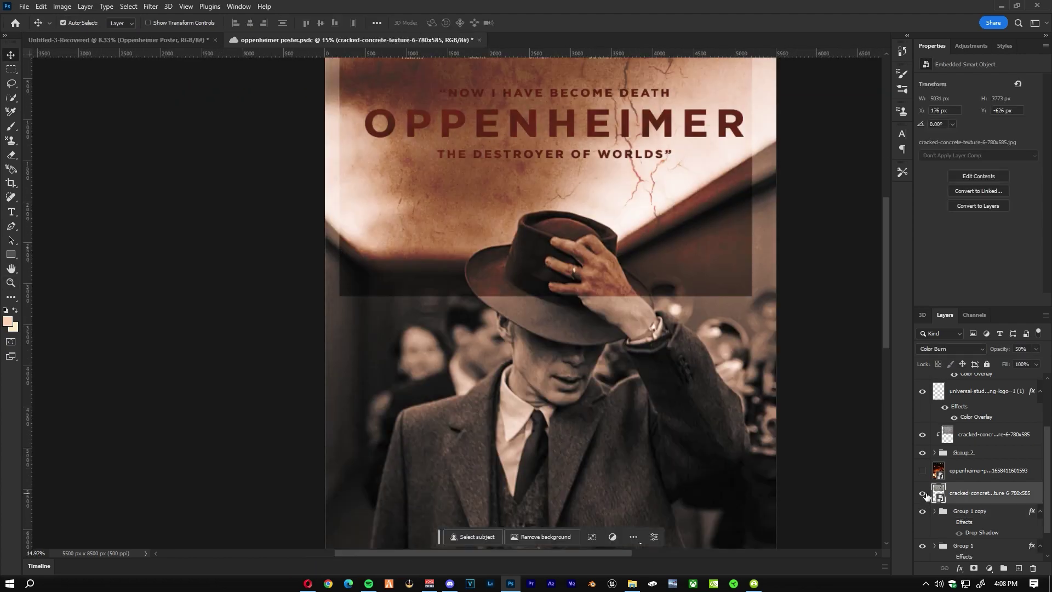
- Clip the texture into the layer below and move the credit line up
right_click(926, 496)
click(997, 269)
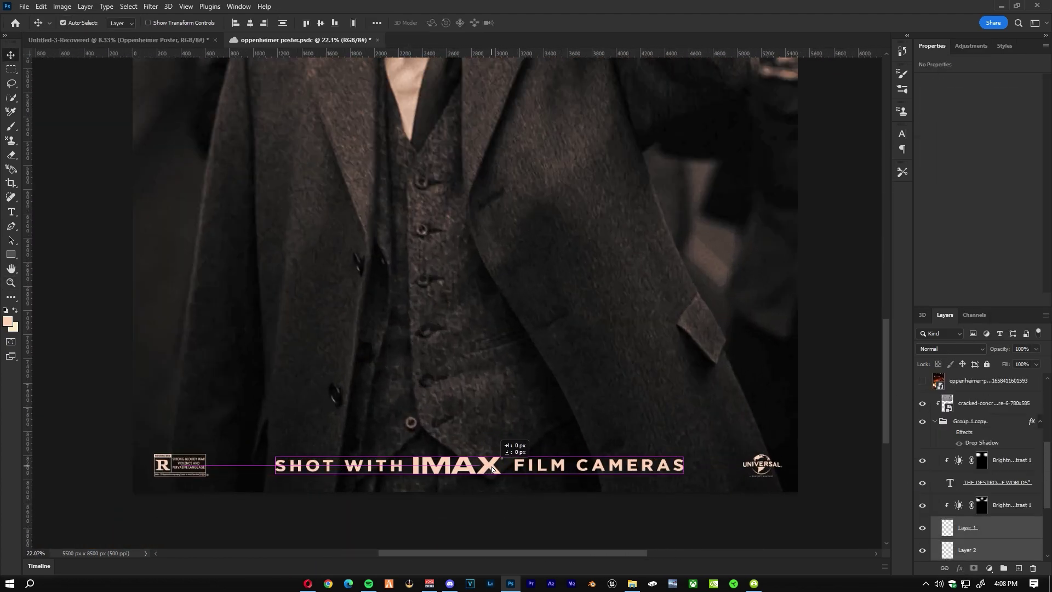
drag(491, 469, 557, 408)
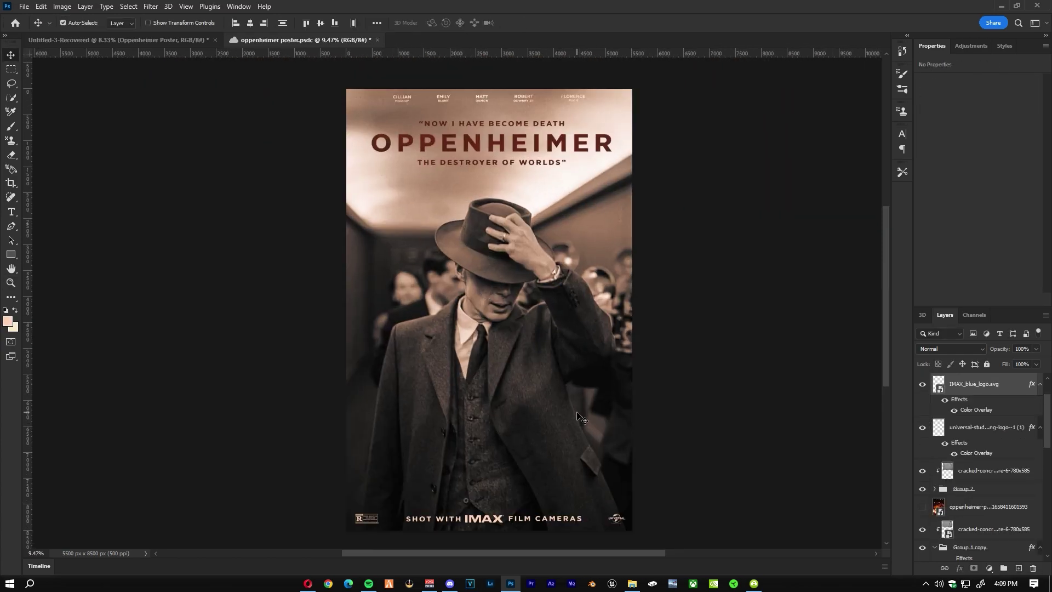
- Duplicate the texture and its text group, then expand the title group copy
key(ctrl+j)
key(ctrl+t)
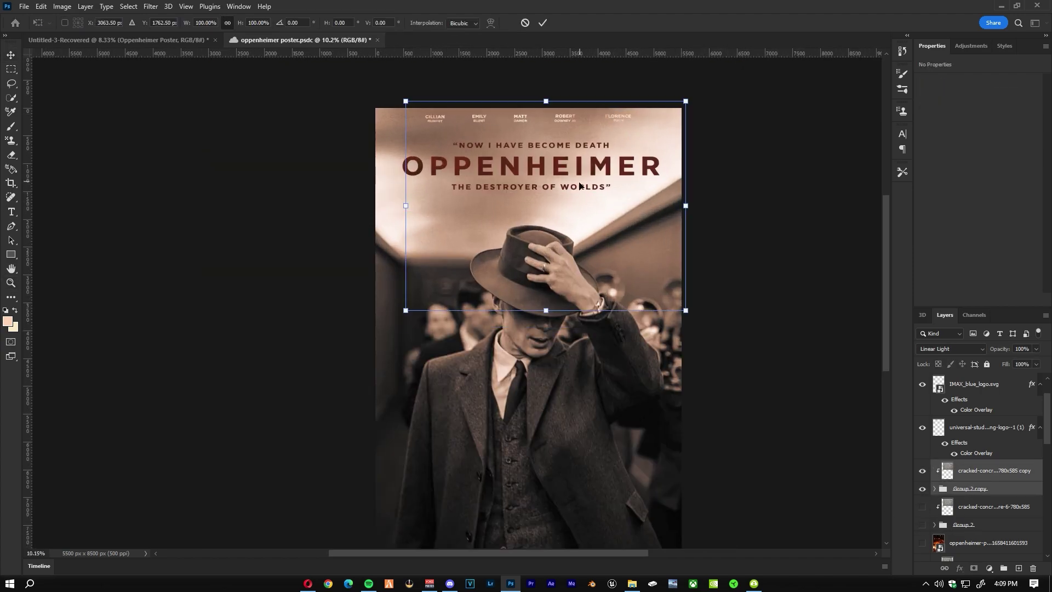
scroll(980, 465, down, 3)
click(964, 461)
click(934, 461)
scroll(981, 466, down, 2)
scroll(962, 452, up, 3)
- Delete Group 3 copy, fit the poster in view, and stamp all visible layers into one
click(923, 532)
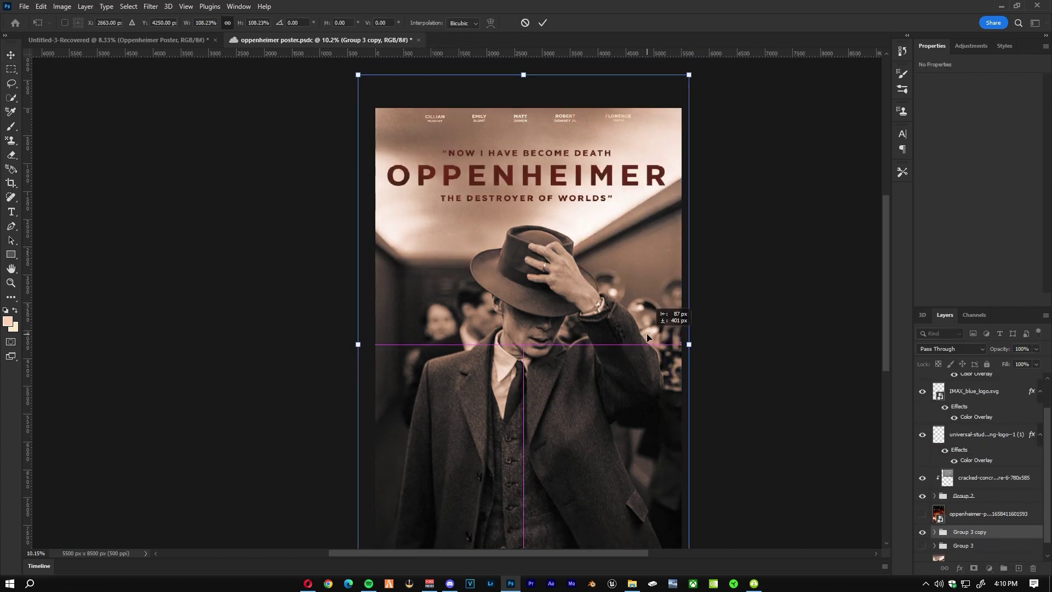
key(Delete)
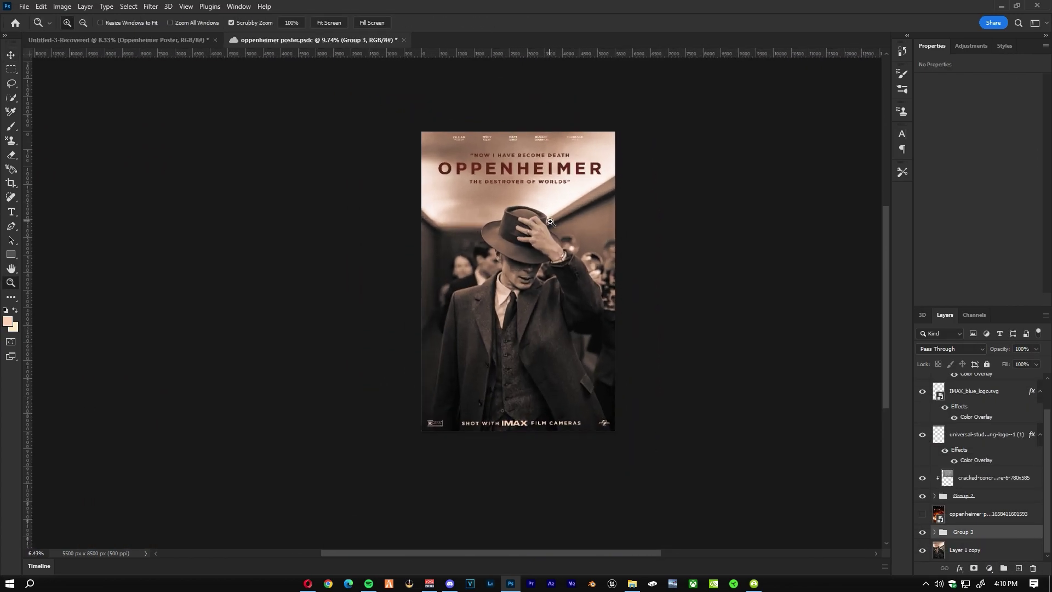
key(ctrl+0)
key(v)
key(ctrl+z)
key(ctrl+z)
- Launch the Camera Raw Filter on the merged poster layer
key(v)
click(151, 6)
click(210, 177)
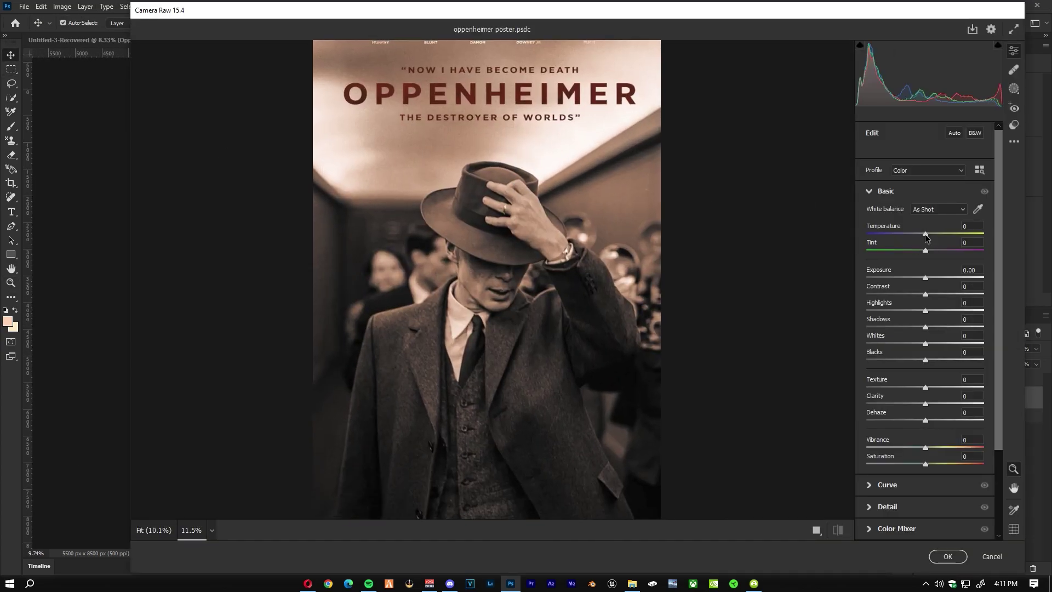